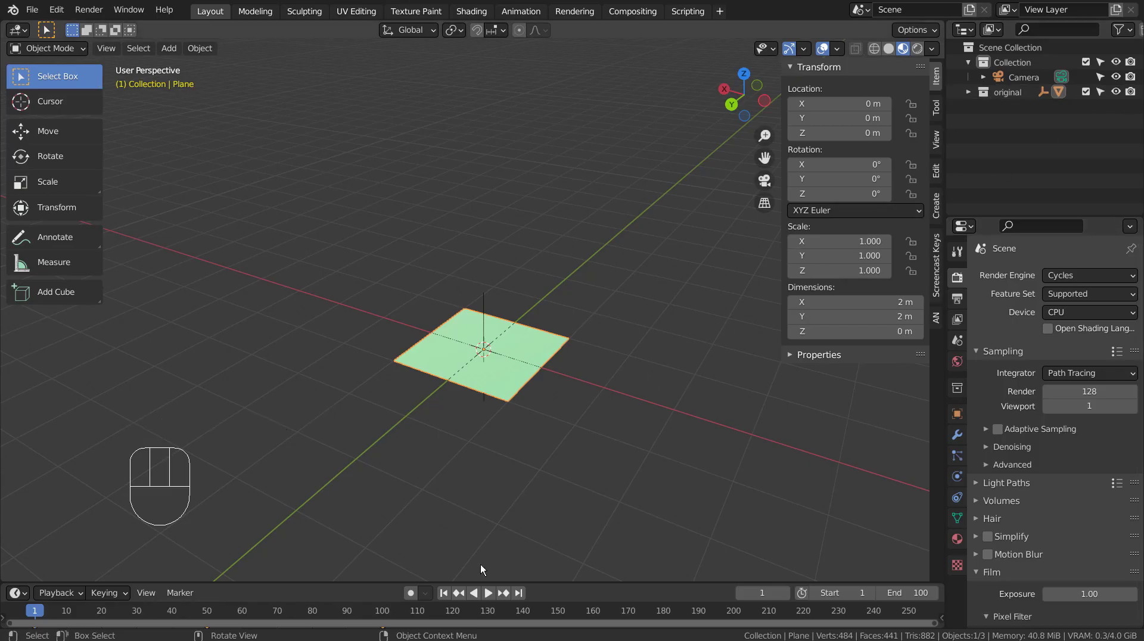
- Preview the finished flat-to-bowl animation, then stop it and rewind to the first frame
click(490, 593)
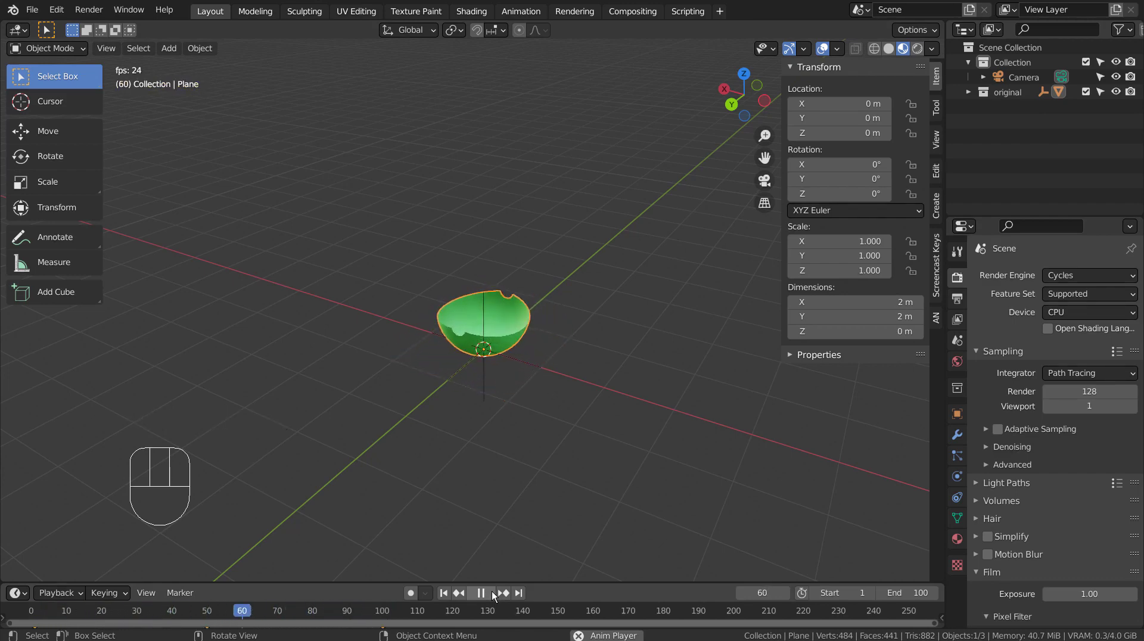
click(491, 591)
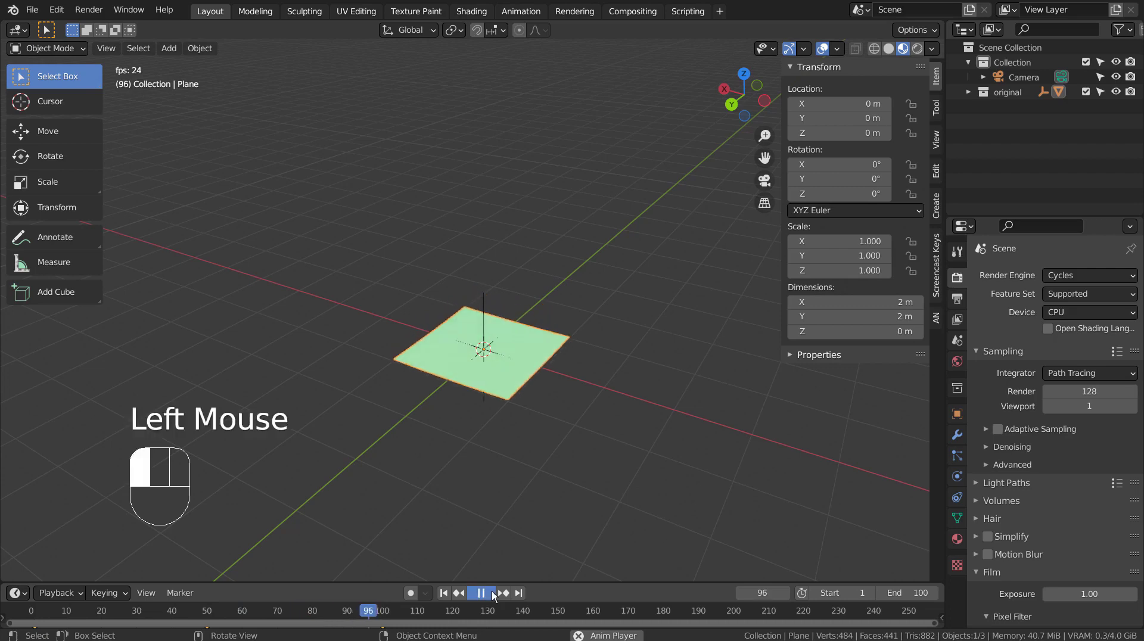
click(444, 593)
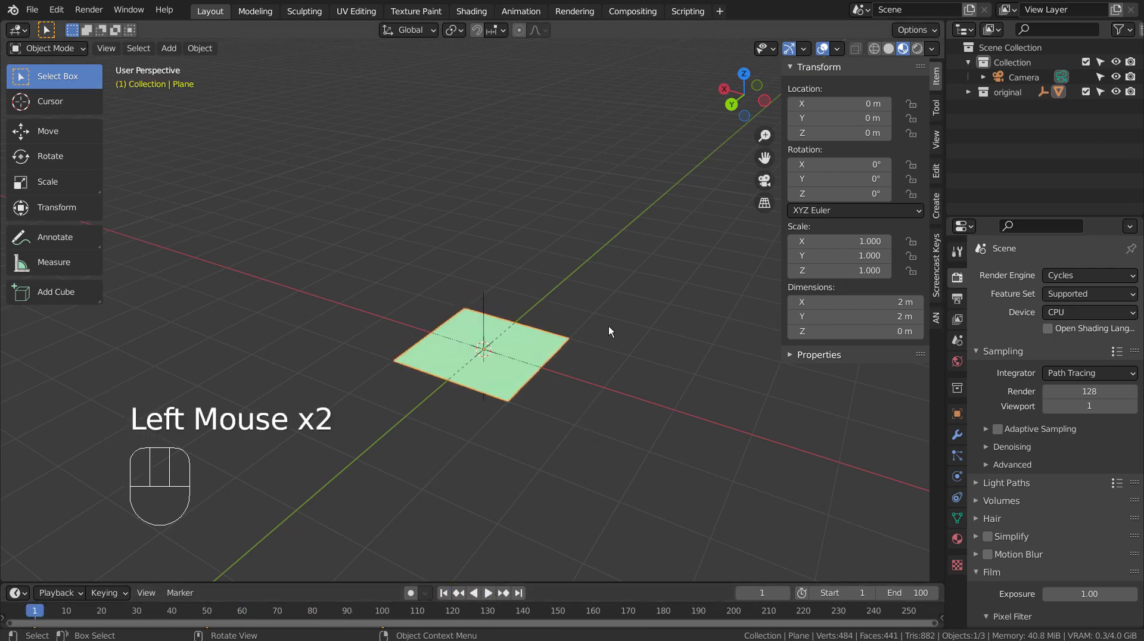
- Hide the 'original' collection and close the viewport sidebar
click(1088, 92)
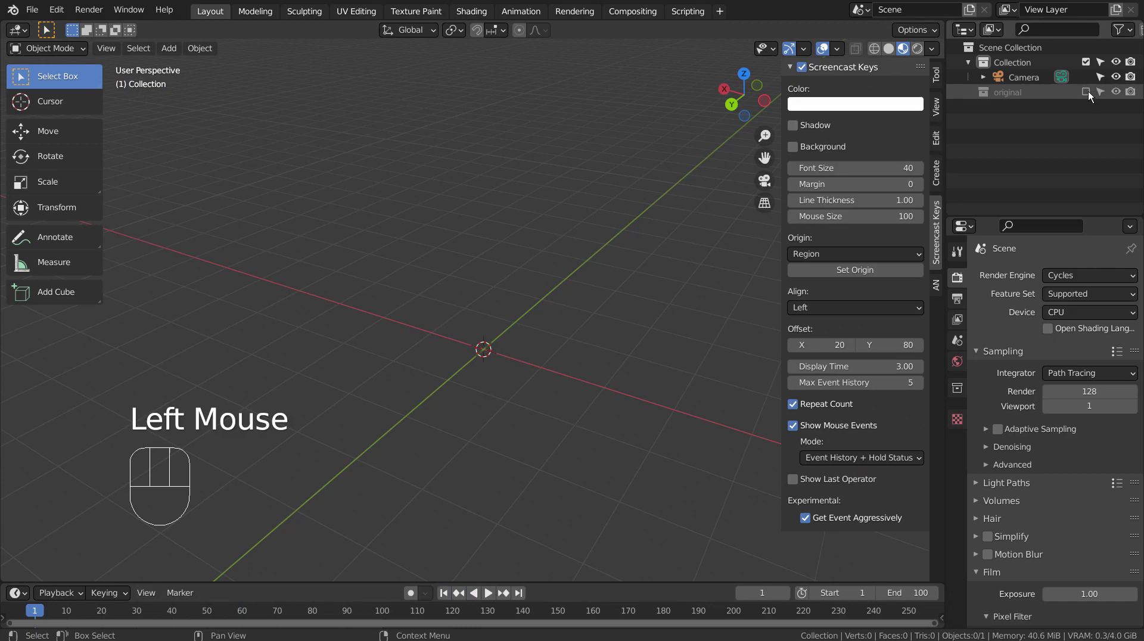
click(935, 75)
key(n)
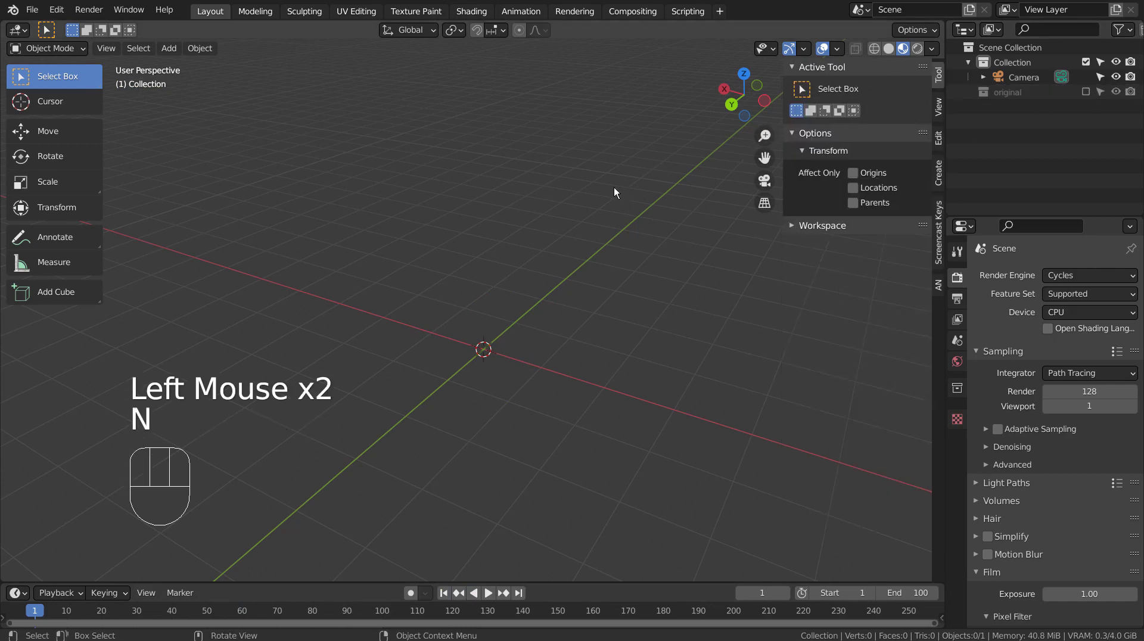
click(439, 239)
- Add a new plane and subdivide it with 20 cuts into a dense grid
key(shift+a)
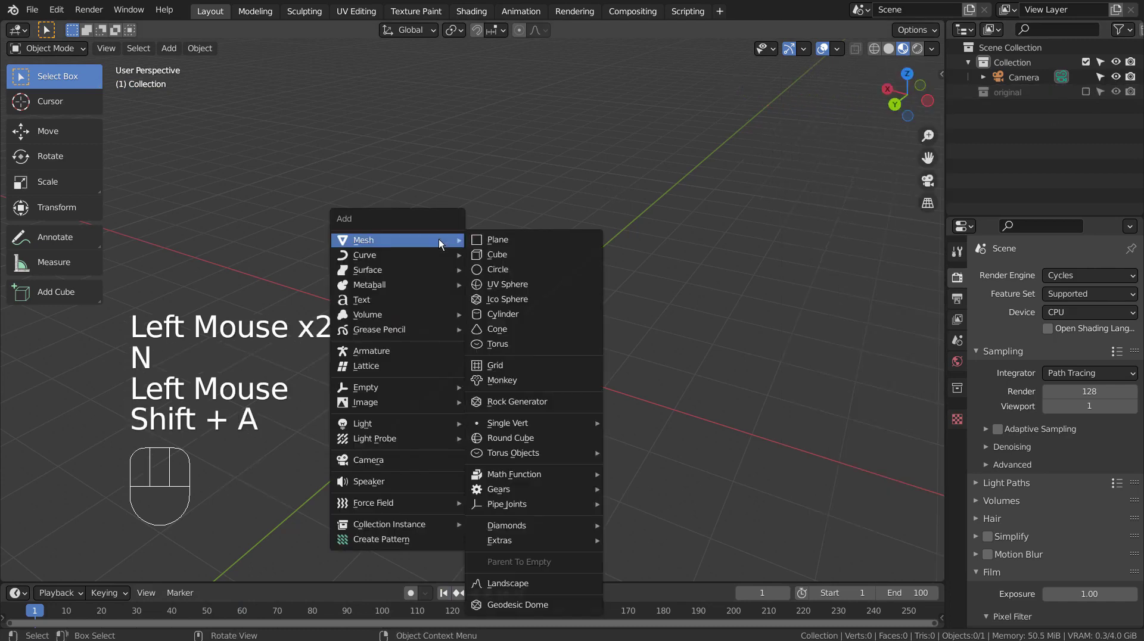
click(493, 239)
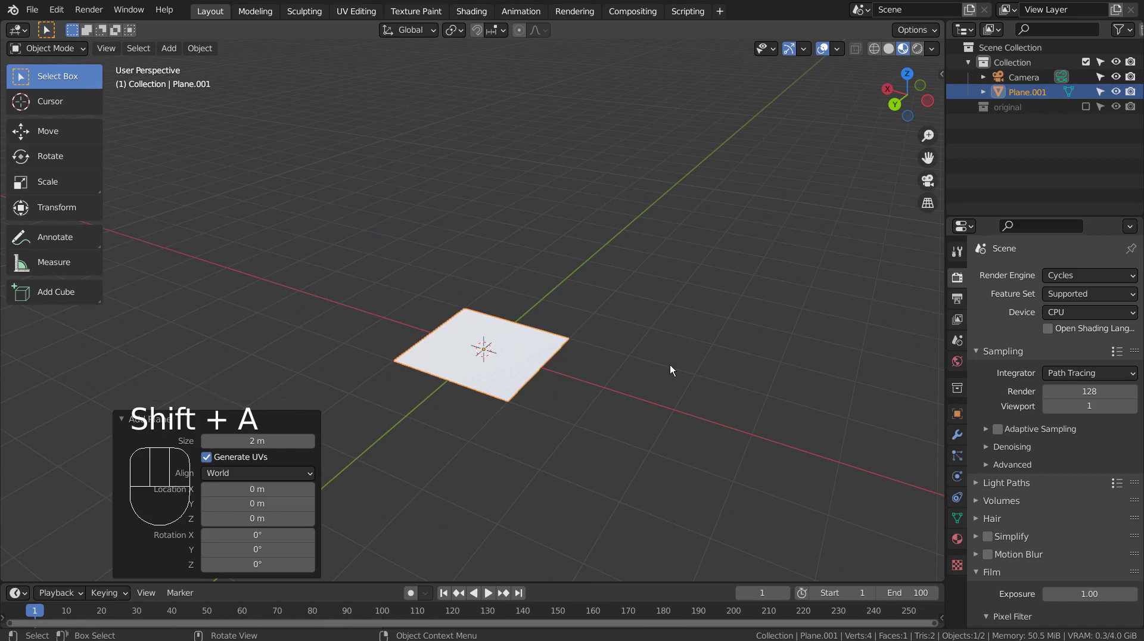
key(Tab)
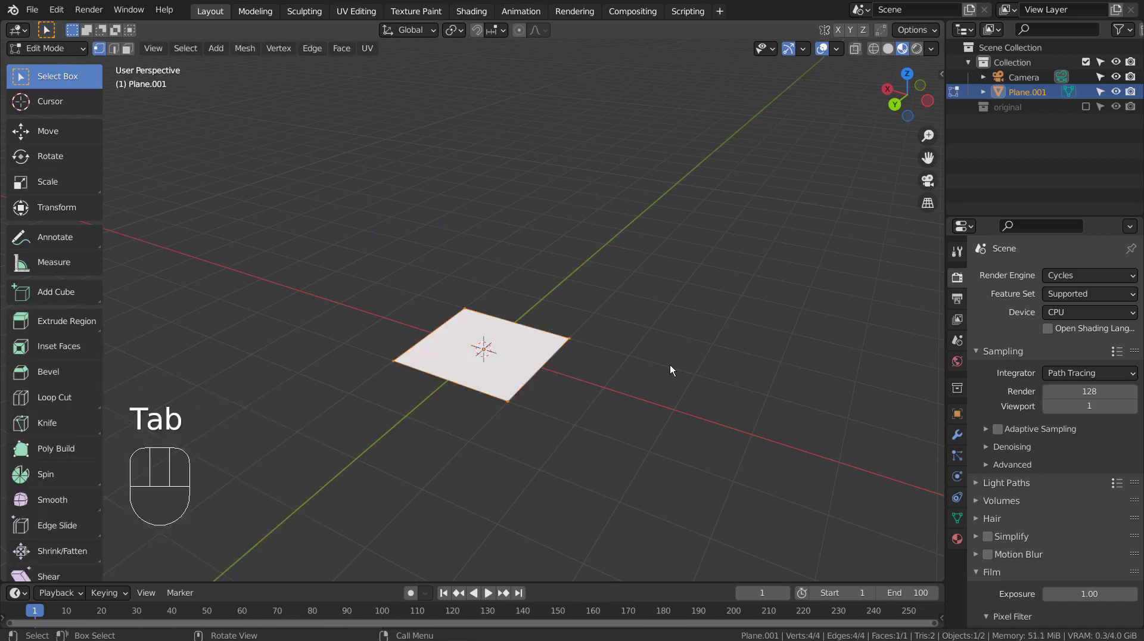
right_click(670, 364)
key(s)
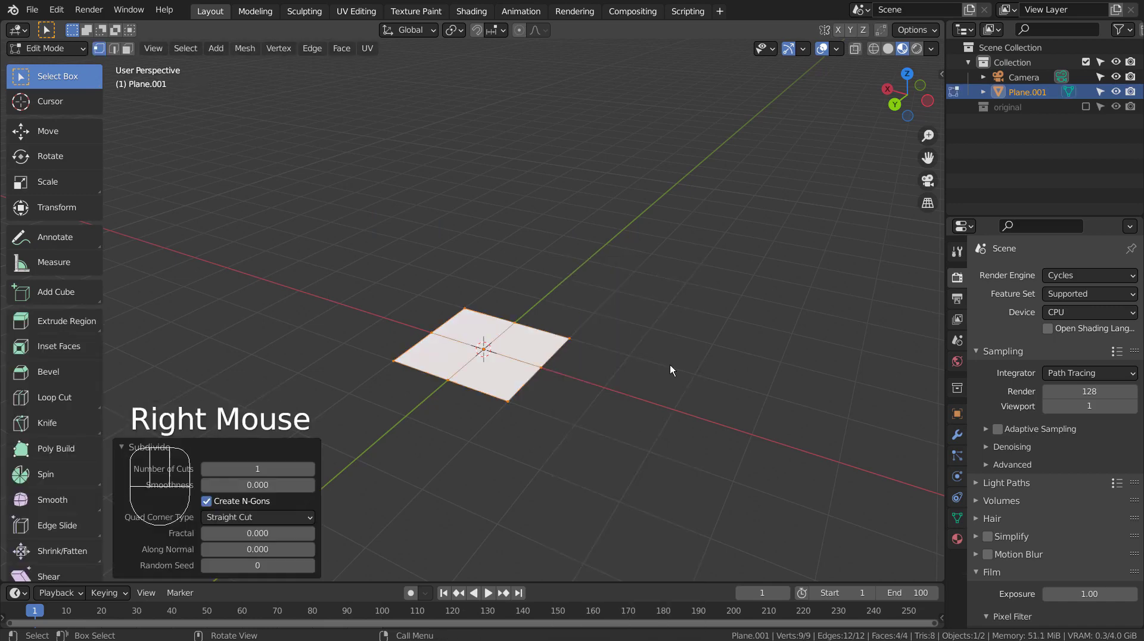
click(257, 469)
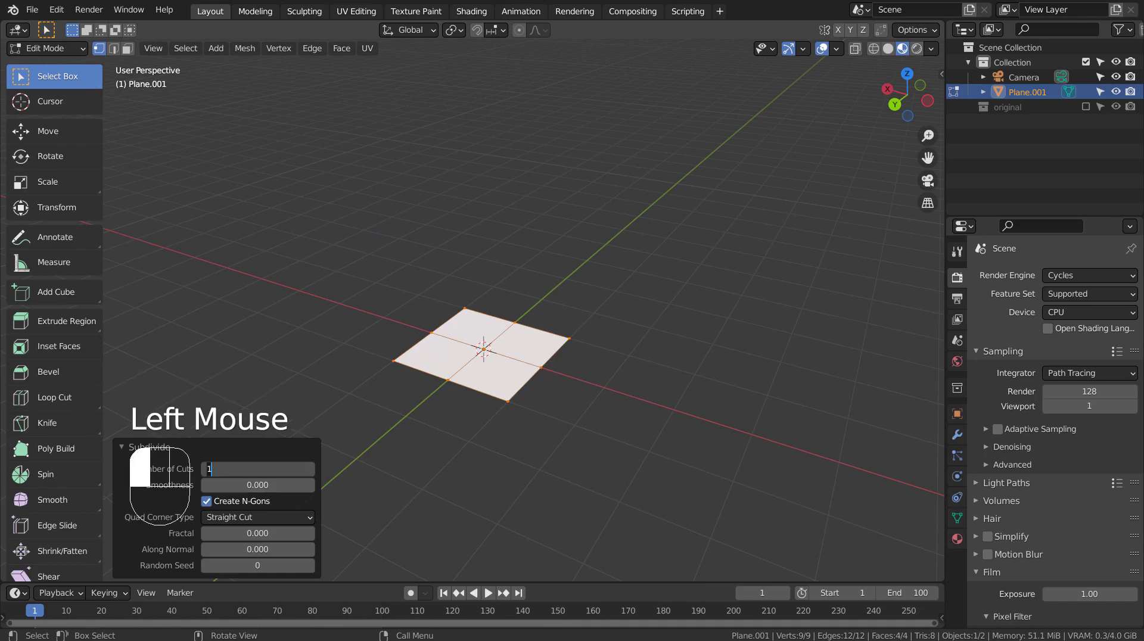
text(20)
key(Return)
key(Tab)
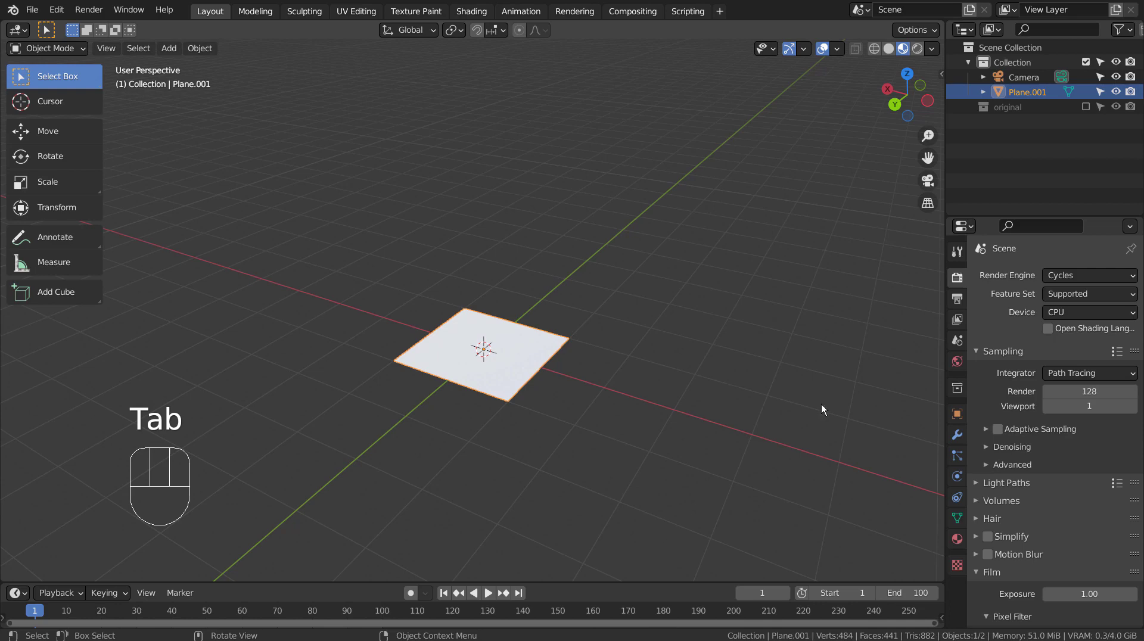
- Add a Simple Deform modifier to the plane set to Bend with a 180° angle
click(957, 434)
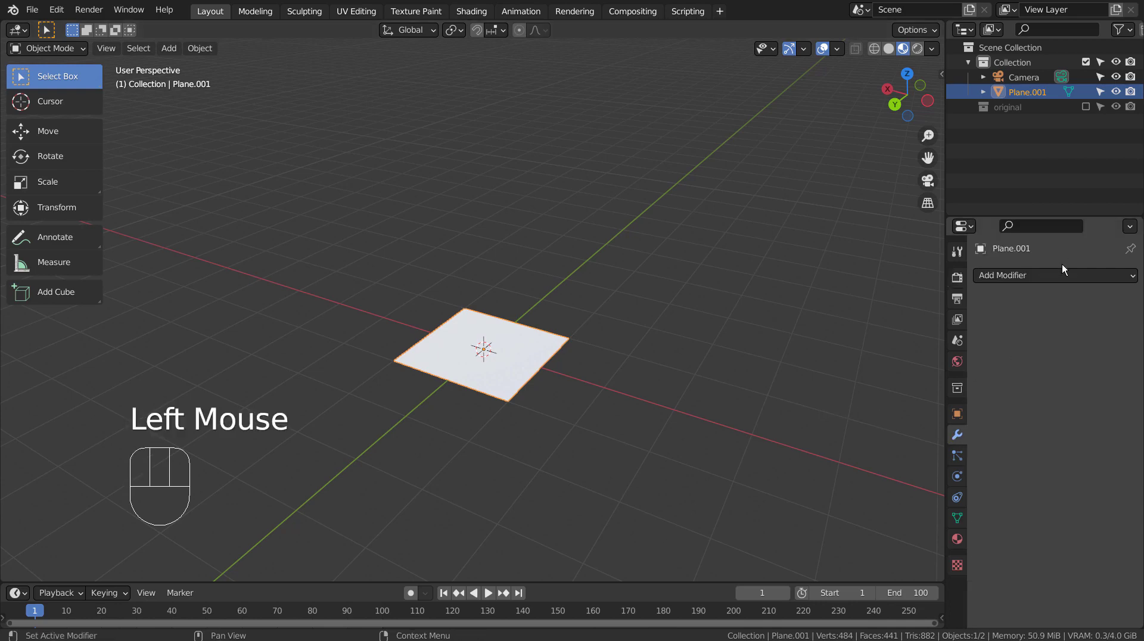
click(1064, 273)
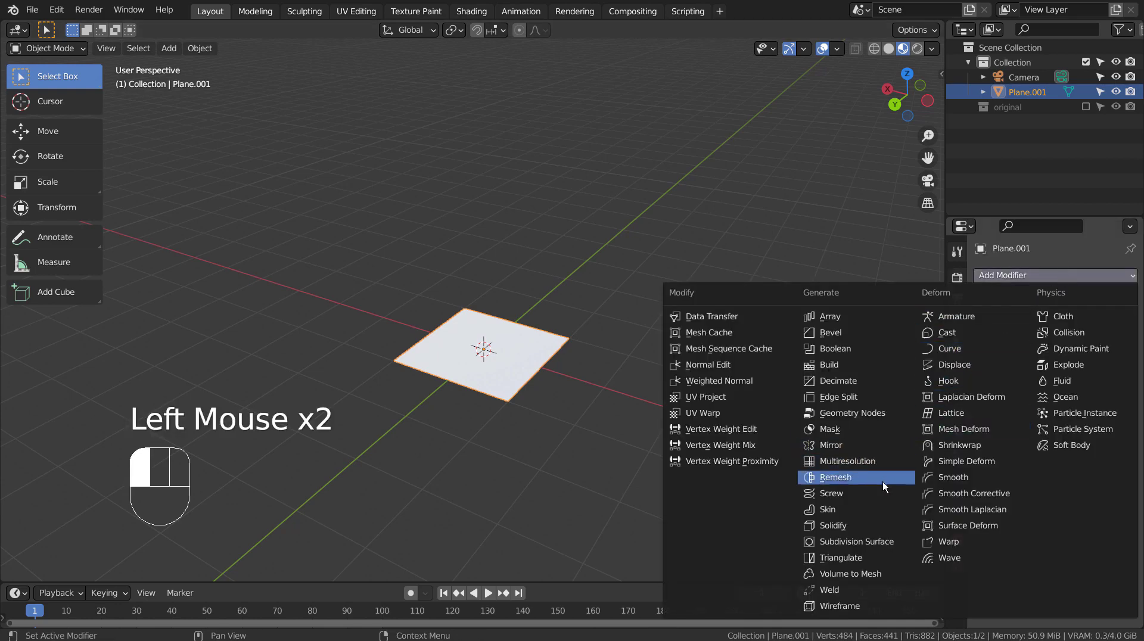
click(965, 460)
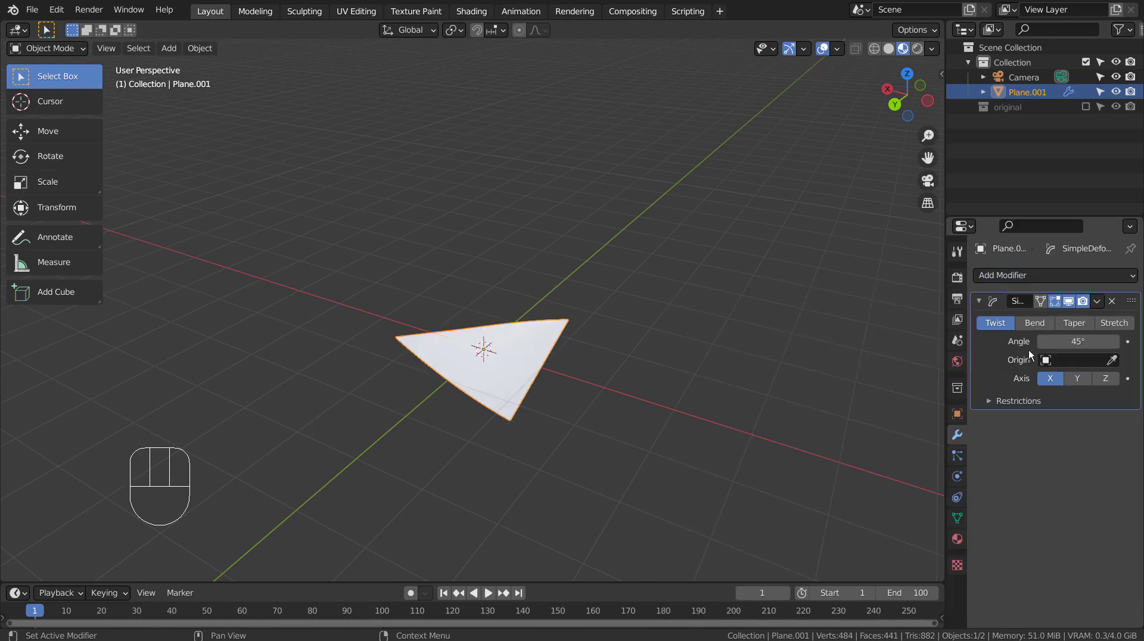
click(1036, 323)
click(1076, 342)
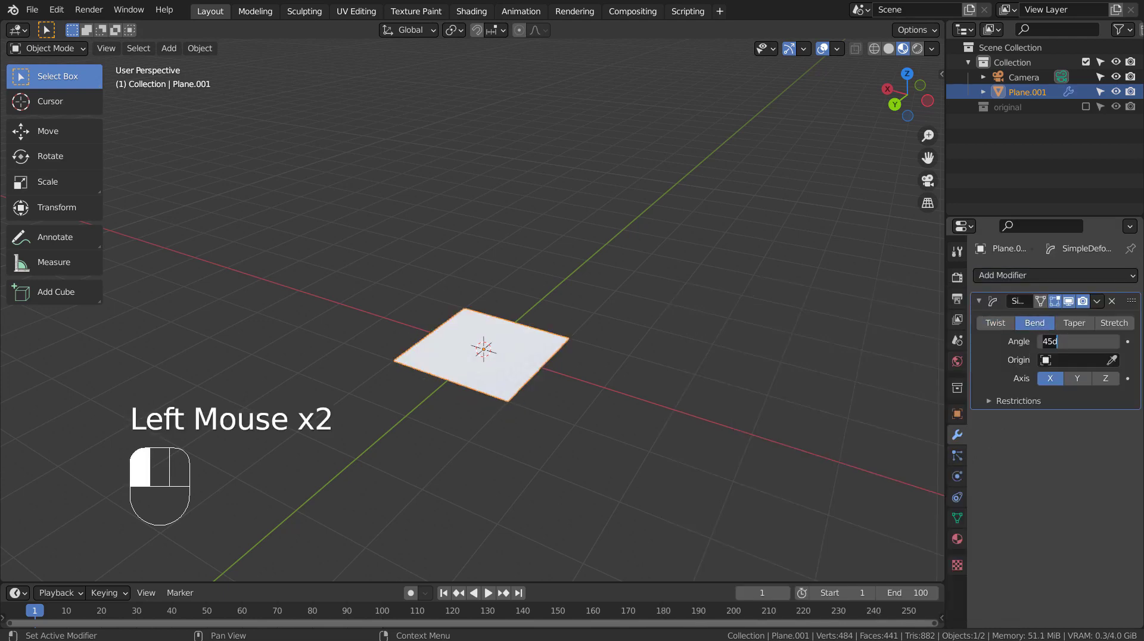
text(180)
key(Return)
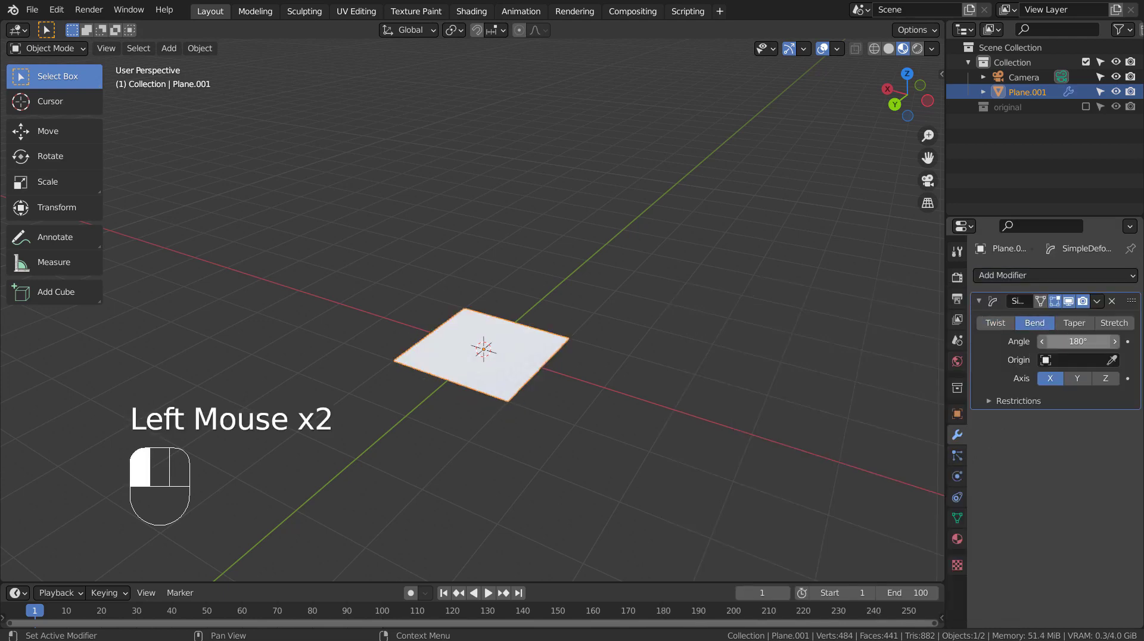
- Compare the bend on the Y and Z axes, then set the axis back to X
mouse_move(736, 387)
middle_down()
mouse_move(521, 302)
mouse_move(672, 413)
middle_up()
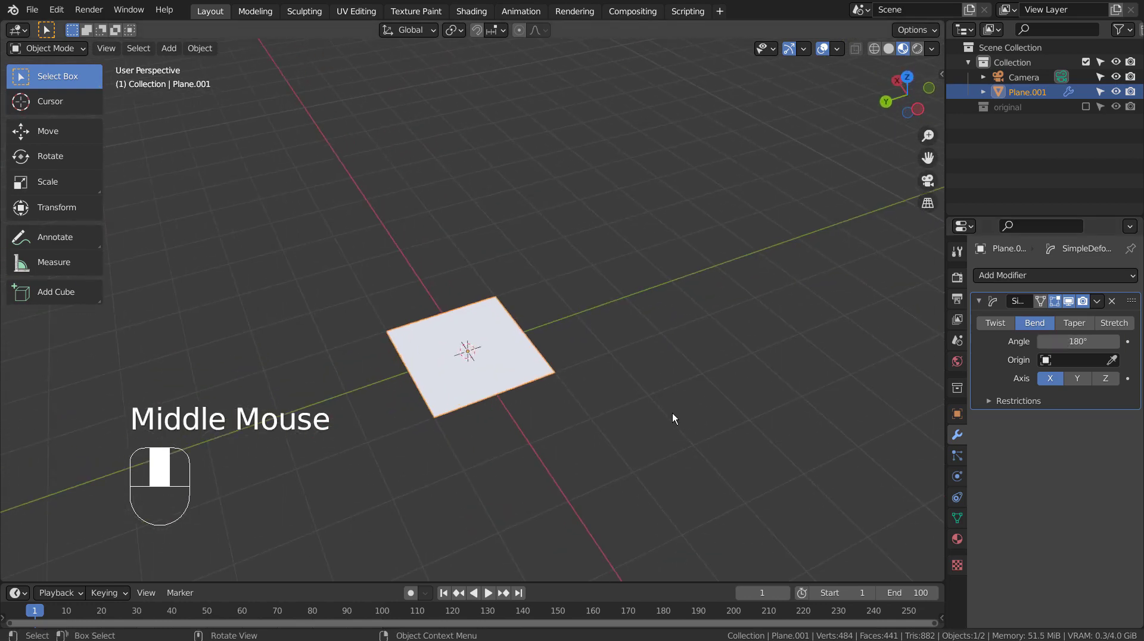
scroll(606, 424, up, 2)
middle_drag(606, 424, 978, 413)
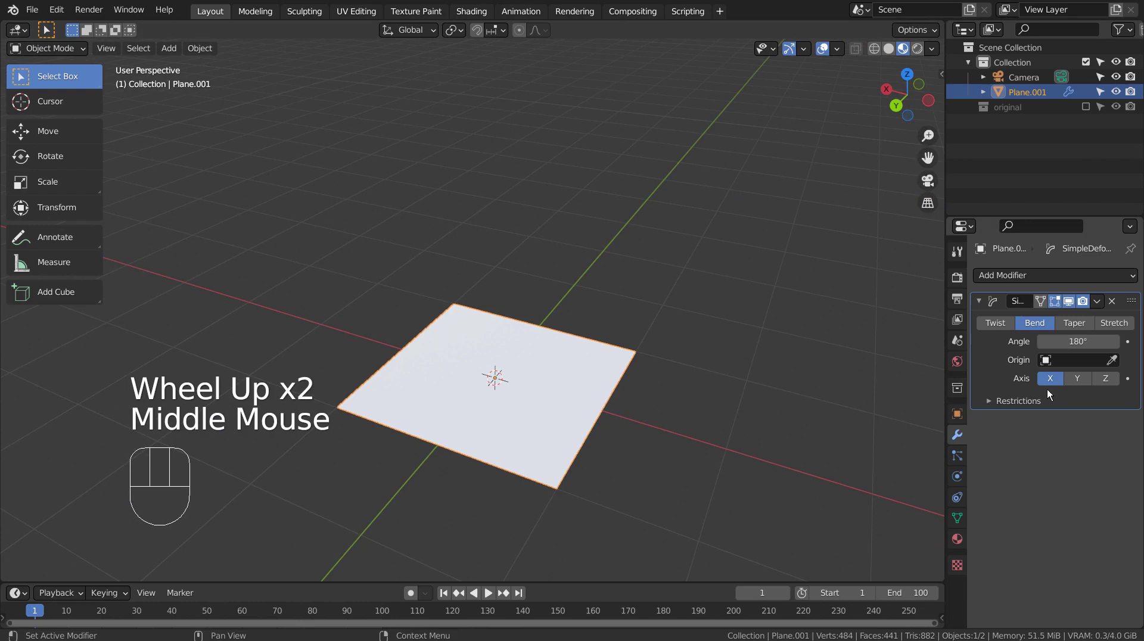
click(1065, 382)
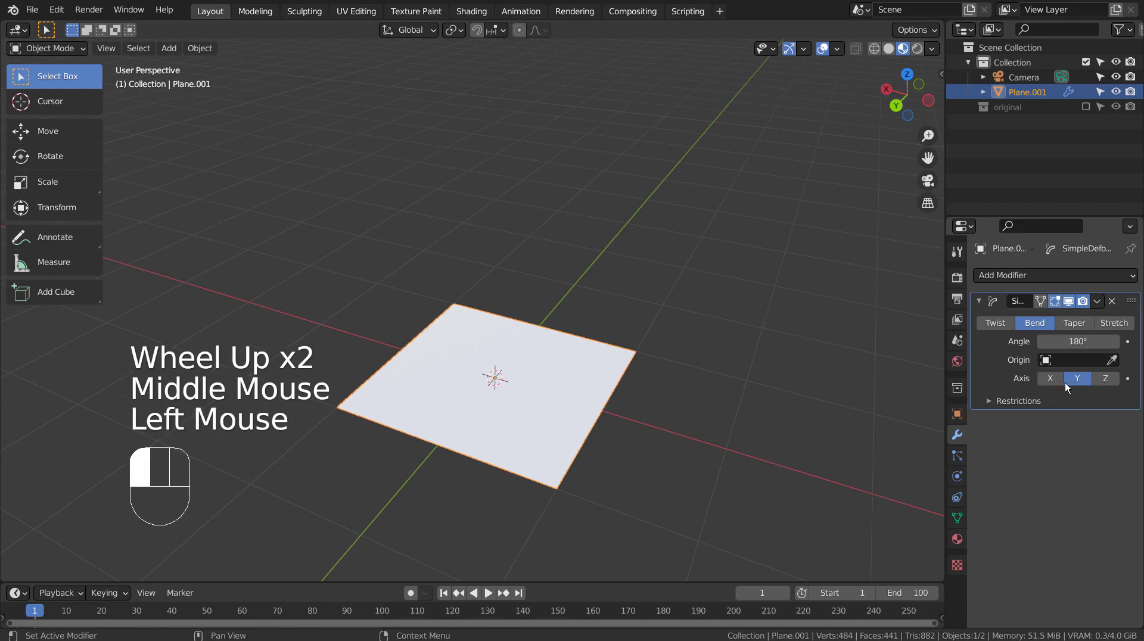
click(1104, 382)
mouse_move(894, 386)
middle_down()
mouse_move(774, 386)
mouse_move(673, 237)
mouse_move(660, 195)
mouse_move(739, 423)
middle_up()
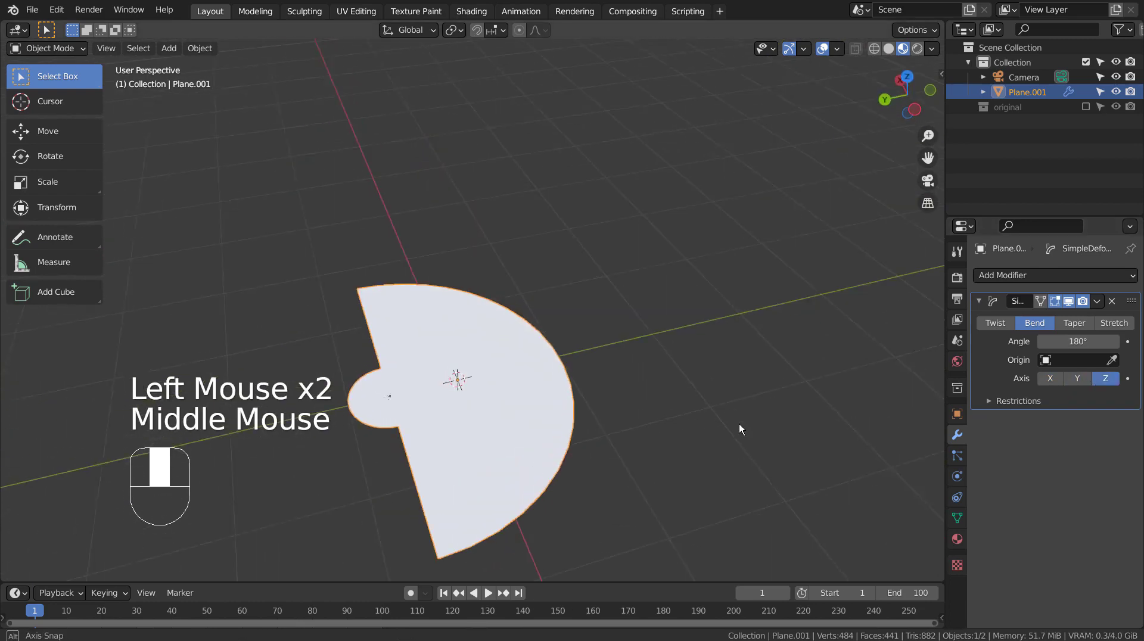
click(1044, 383)
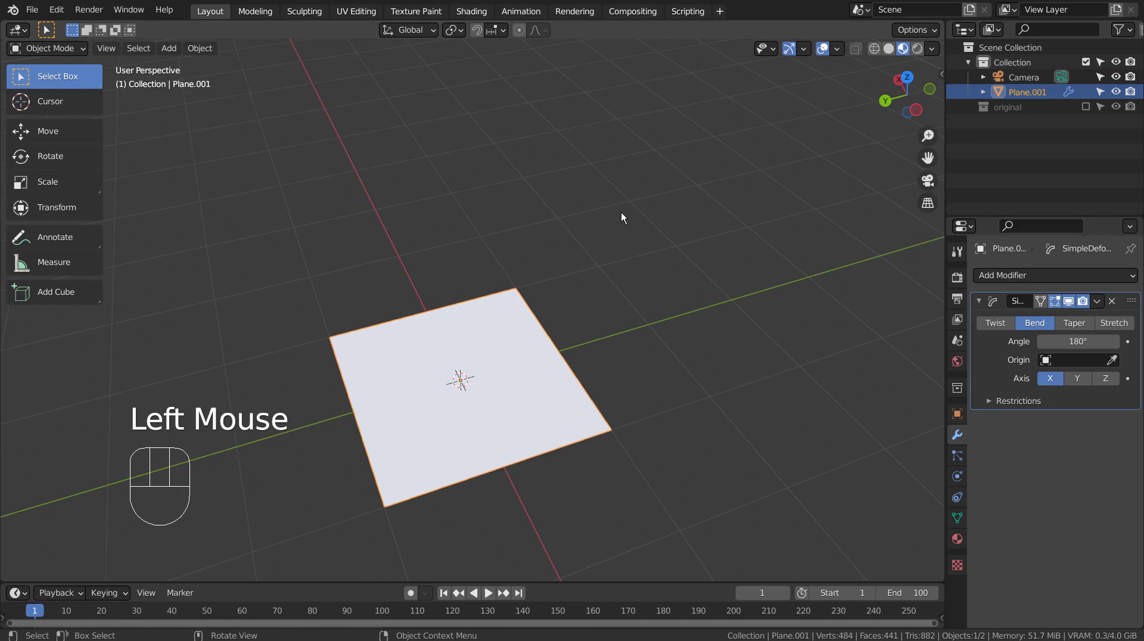
- Add a plain axes Empty at the origin and make it the plane's bend origin, forming a half-cylinder
key(shift+a)
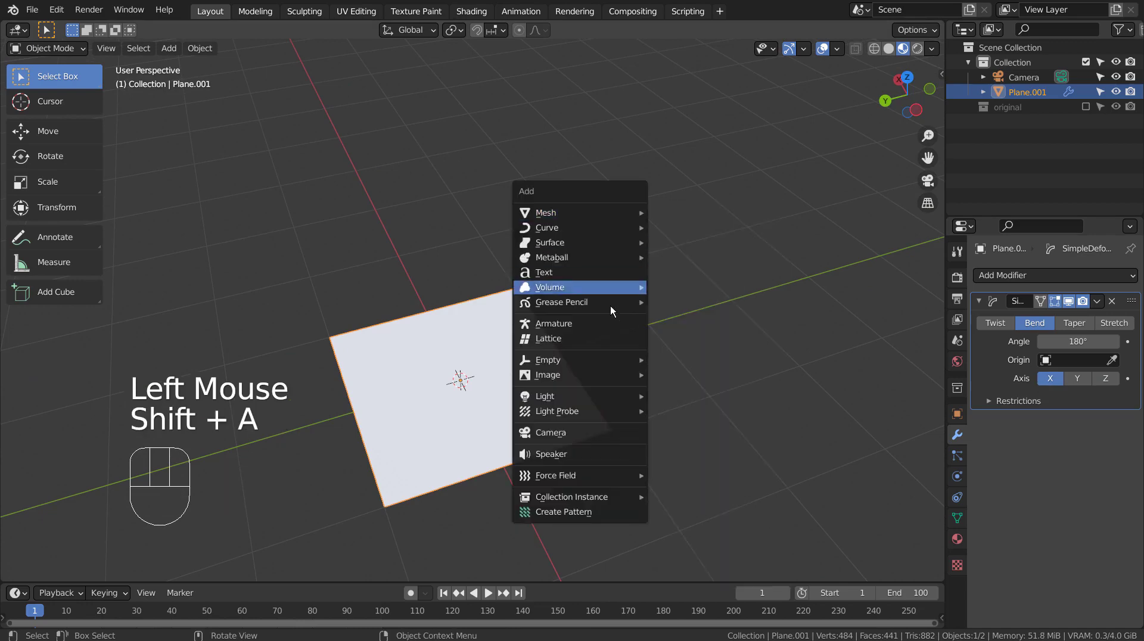
click(686, 359)
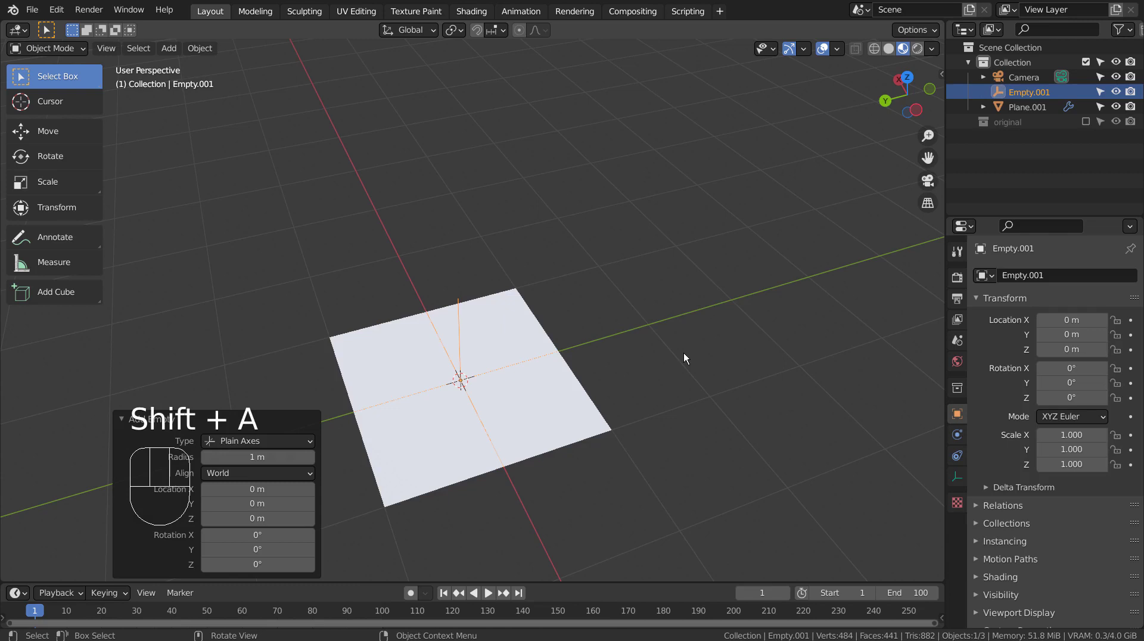
click(584, 412)
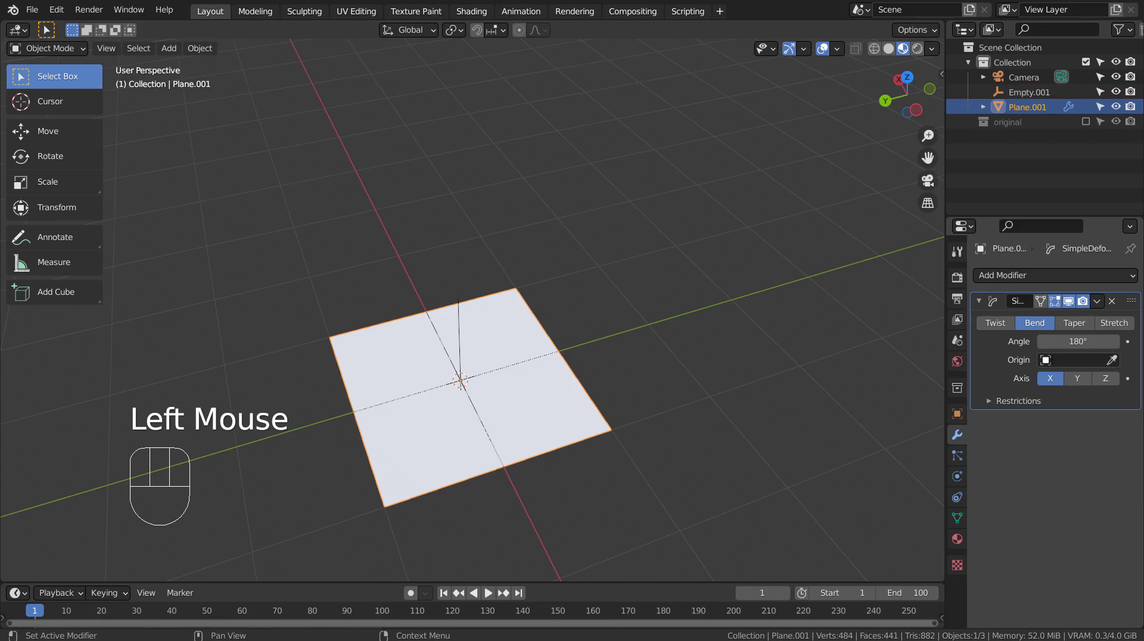
click(1060, 358)
click(1013, 393)
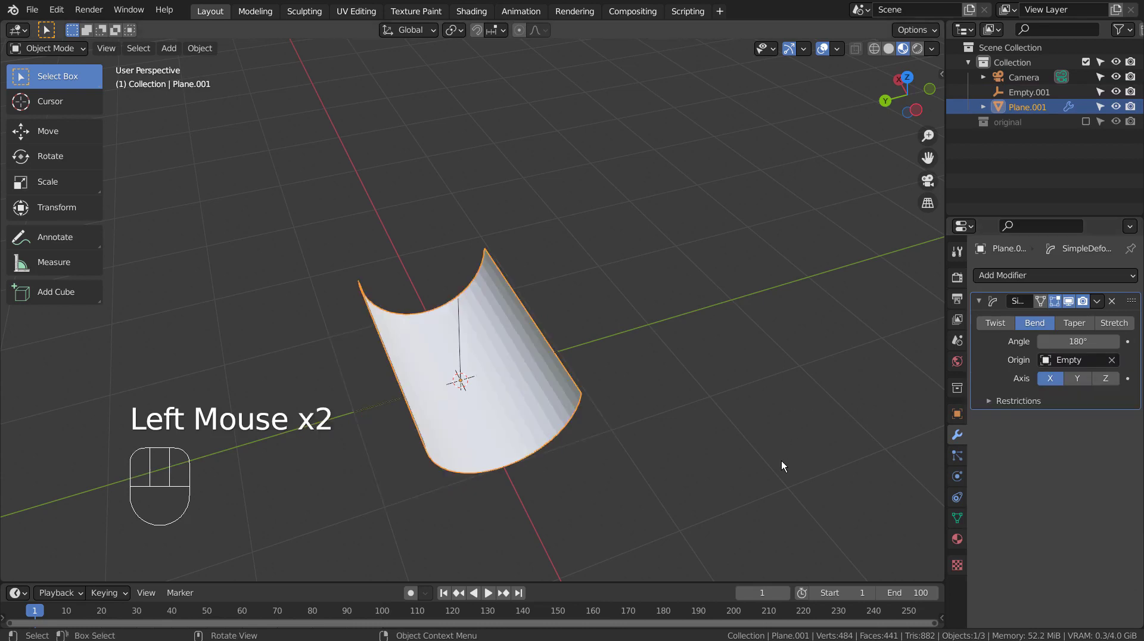
mouse_move(781, 466)
middle_down()
mouse_move(386, 341)
mouse_move(384, 299)
mouse_move(464, 442)
mouse_move(599, 440)
mouse_move(756, 411)
mouse_move(709, 434)
middle_up()
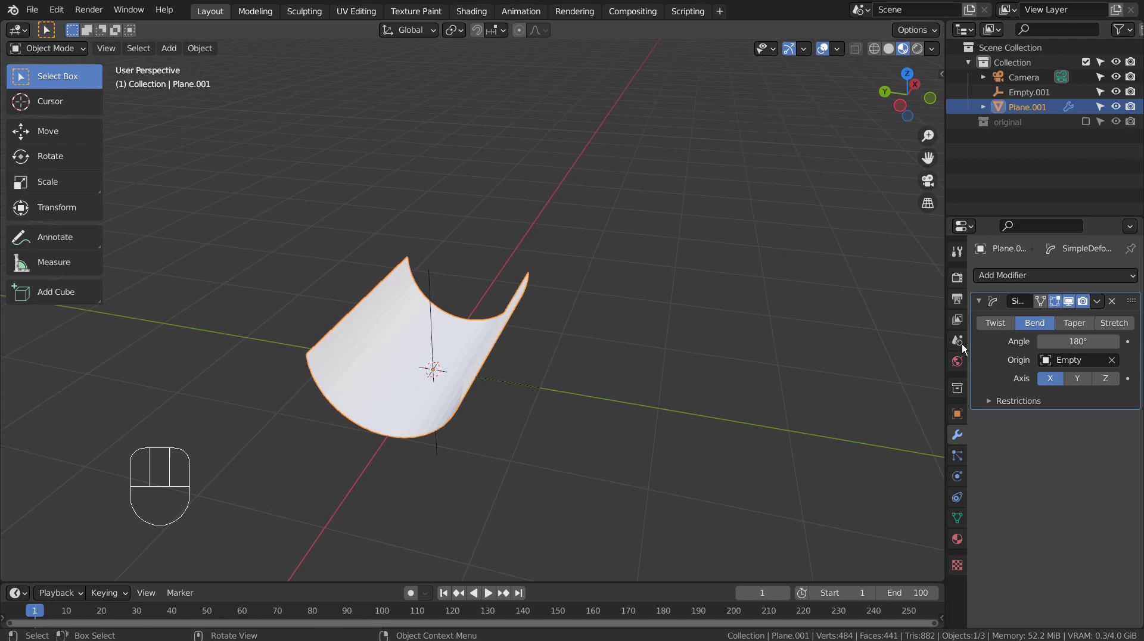
- Add a second Simple Deform and set Empty.001 as the bend origin
click(1052, 277)
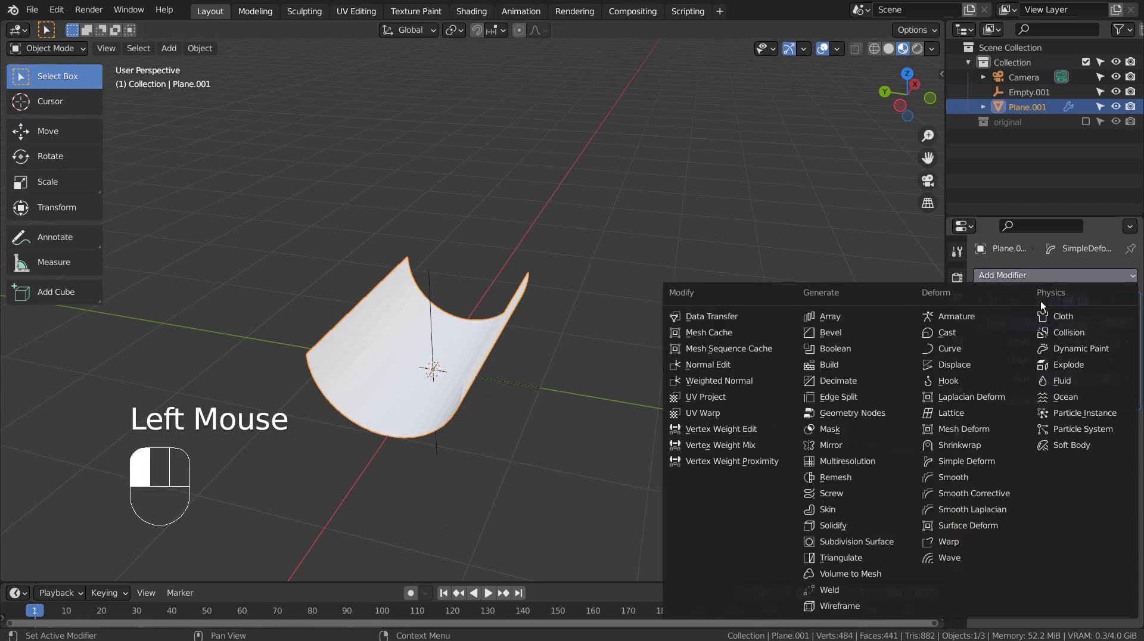
click(1003, 462)
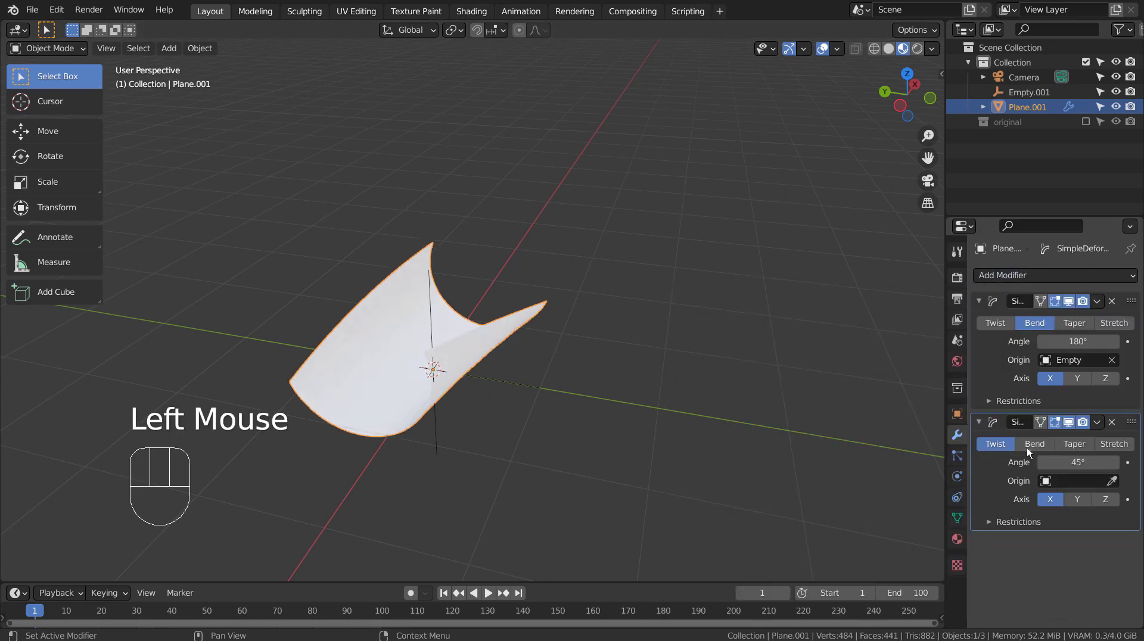
click(1079, 481)
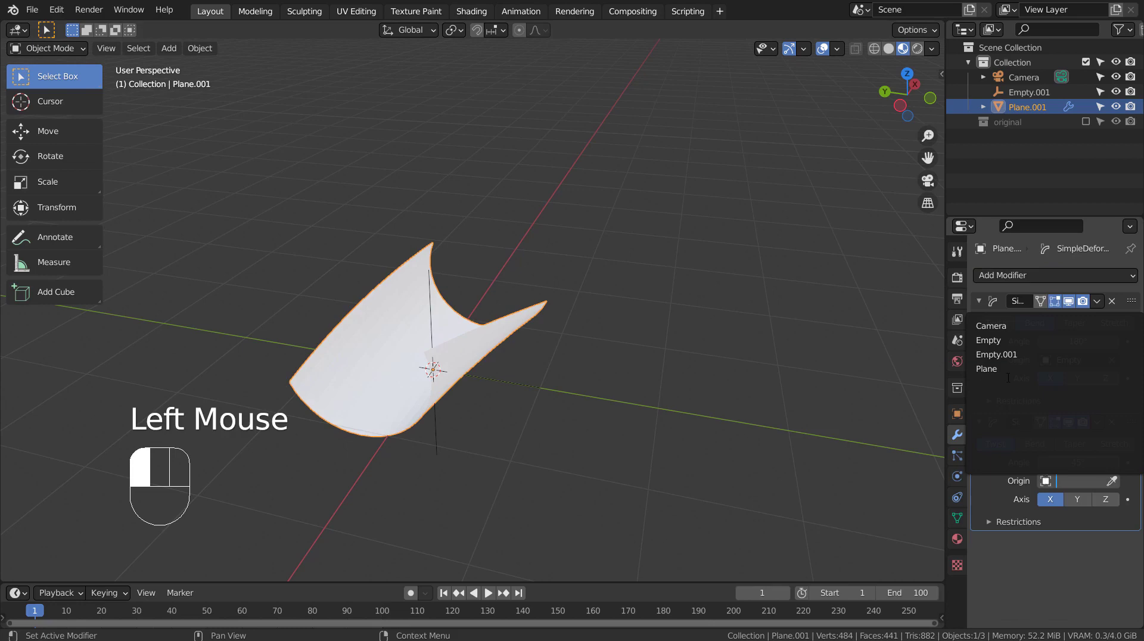
click(996, 341)
click(1073, 360)
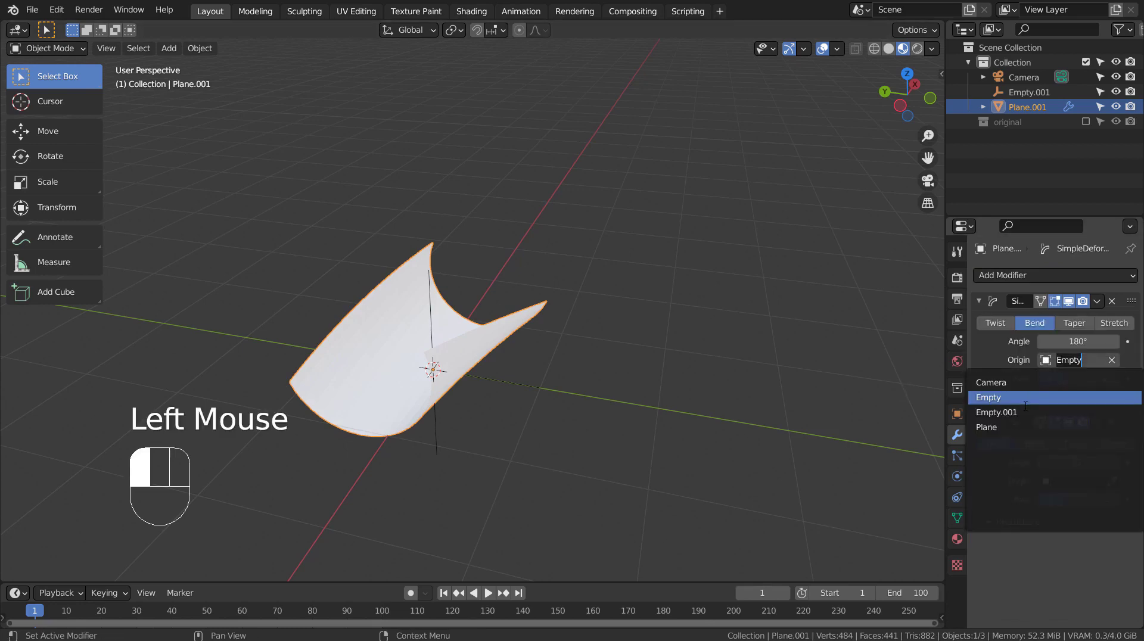
click(1002, 482)
click(782, 409)
mouse_move(782, 409)
middle_down()
mouse_move(660, 454)
mouse_move(521, 447)
mouse_move(463, 400)
mouse_move(464, 366)
middle_up()
click(464, 368)
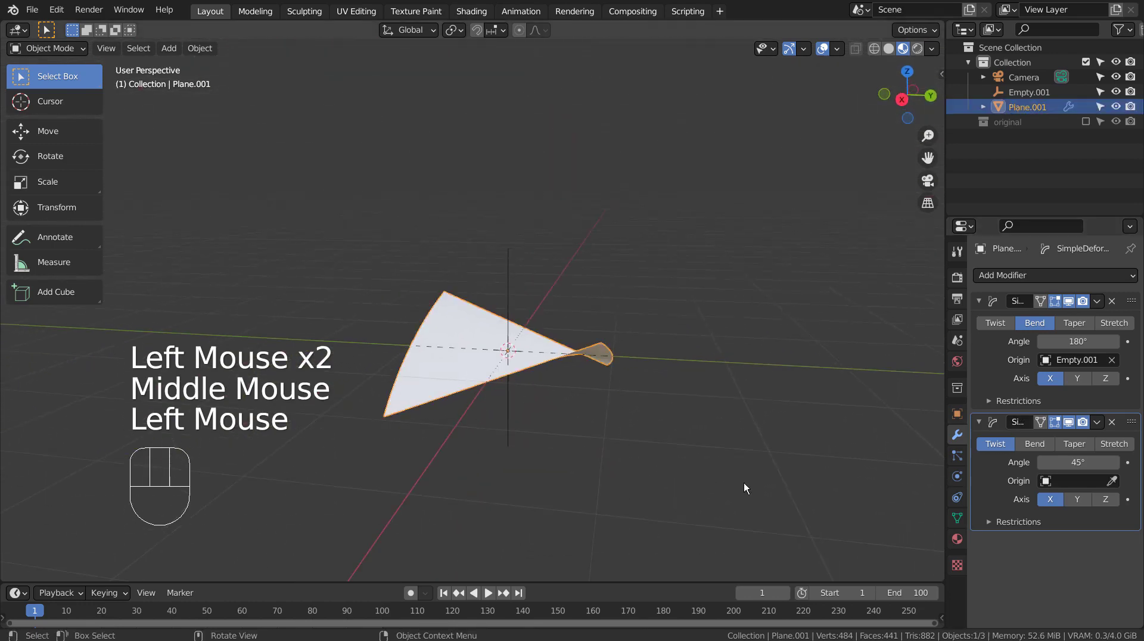
mouse_move(743, 482)
middle_down()
mouse_move(632, 455)
mouse_move(524, 395)
mouse_move(380, 408)
mouse_move(298, 442)
mouse_move(275, 481)
mouse_move(645, 449)
mouse_move(797, 450)
mouse_move(805, 482)
mouse_move(800, 518)
mouse_move(453, 501)
middle_up()
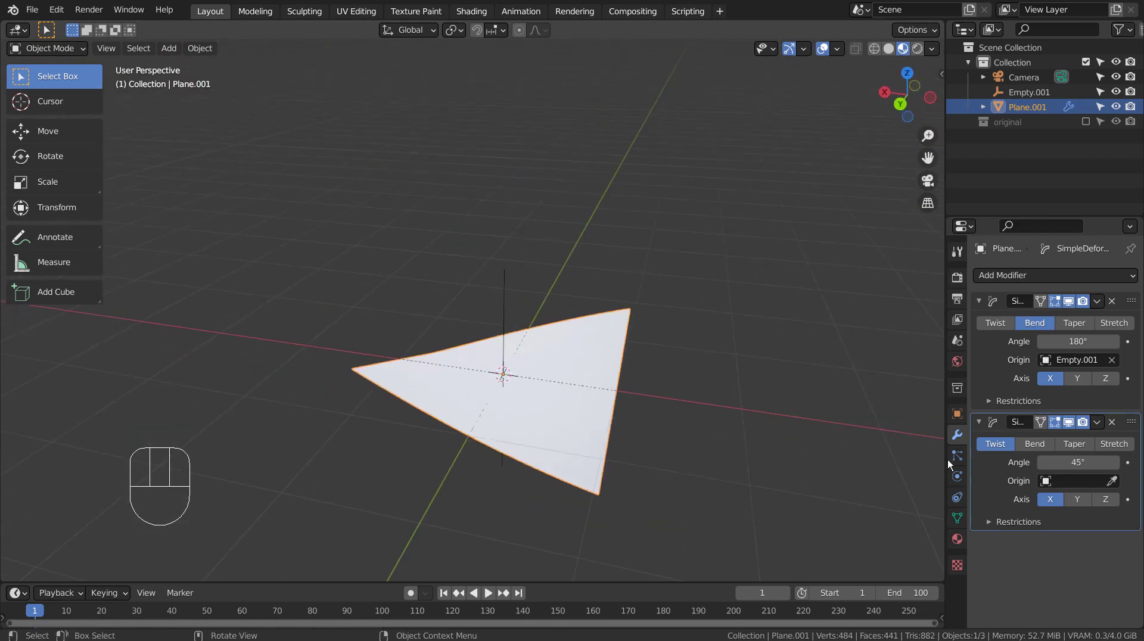
- Delete the second twist deform and test Y and Z bend axes before returning to X
click(1114, 423)
middle_drag(742, 422, 1081, 375)
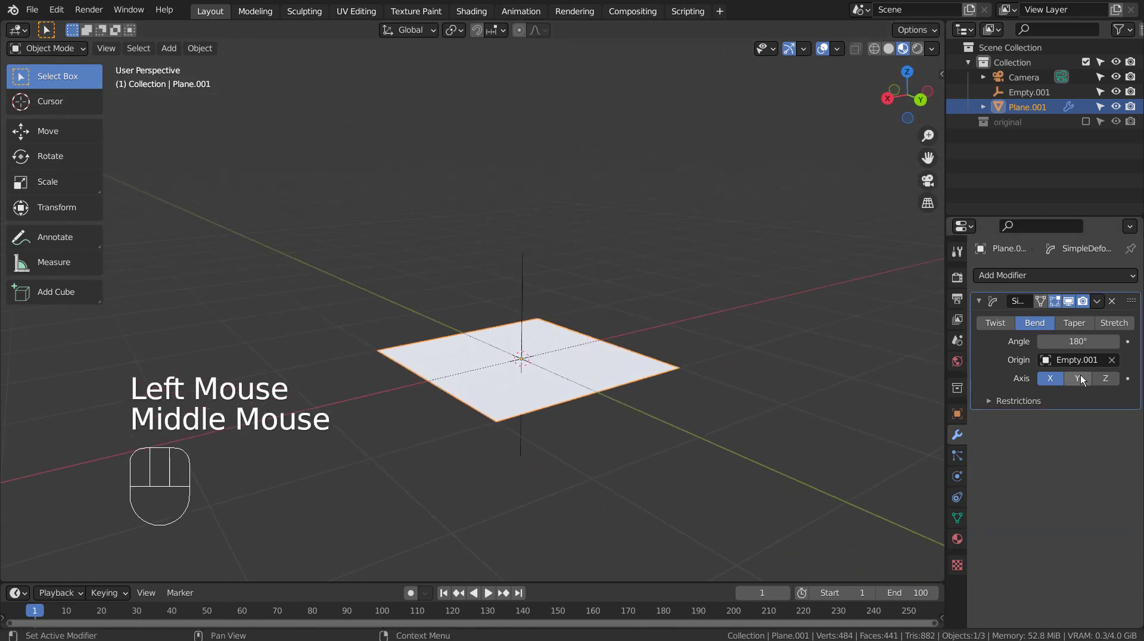
click(1084, 380)
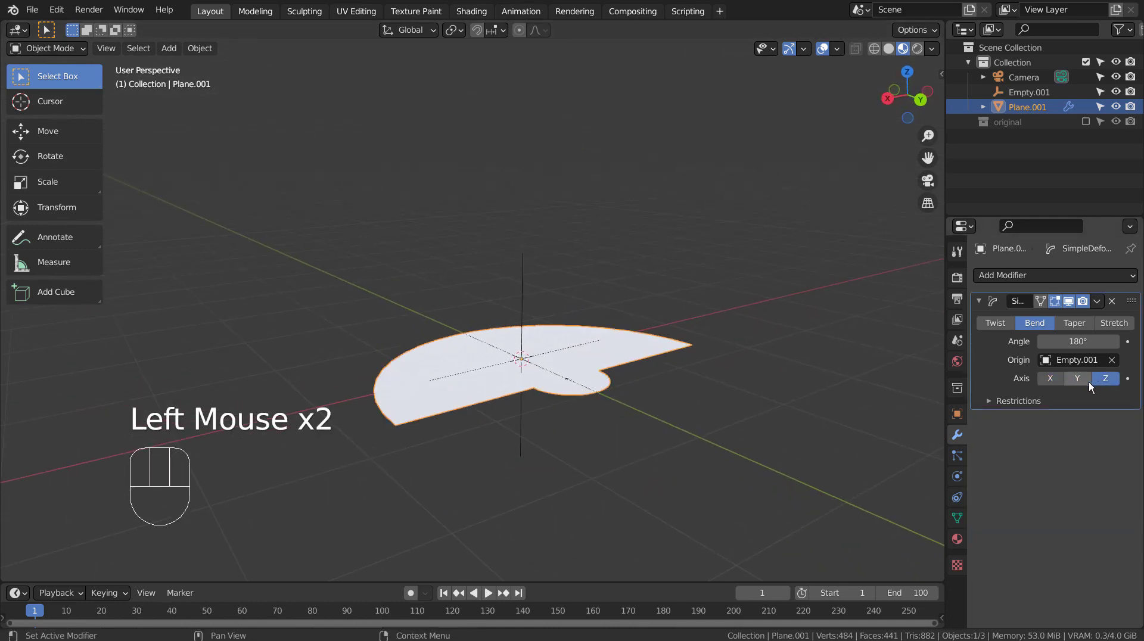
click(1089, 382)
click(1028, 380)
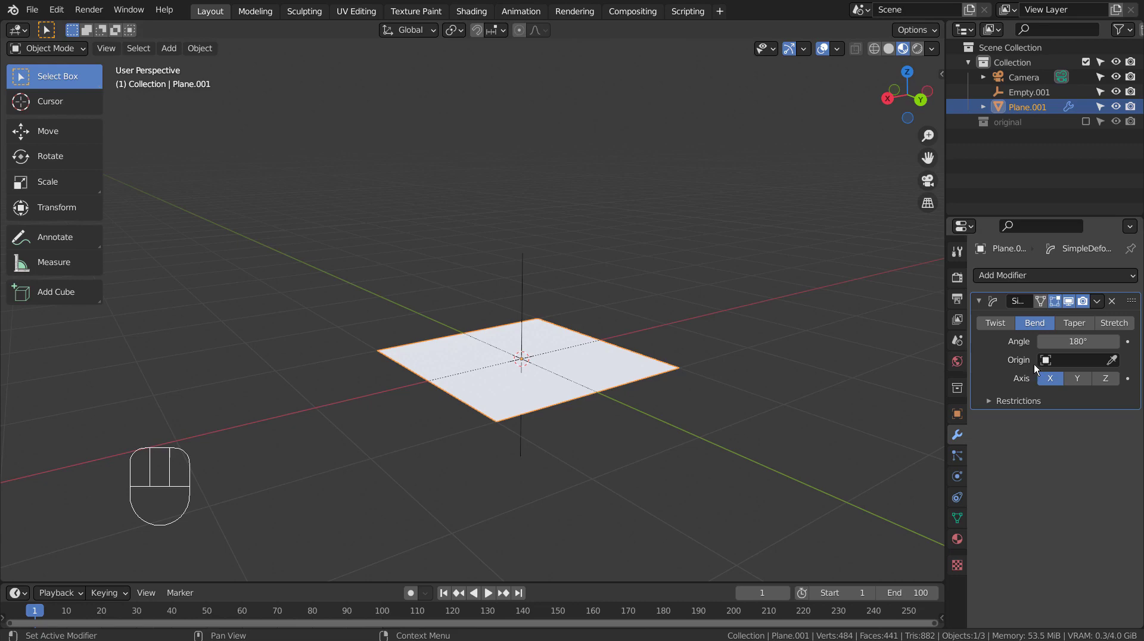
- Reset the bend to Empty.001 as origin on the X axis, leaving the plane flat
click(1072, 360)
click(1031, 411)
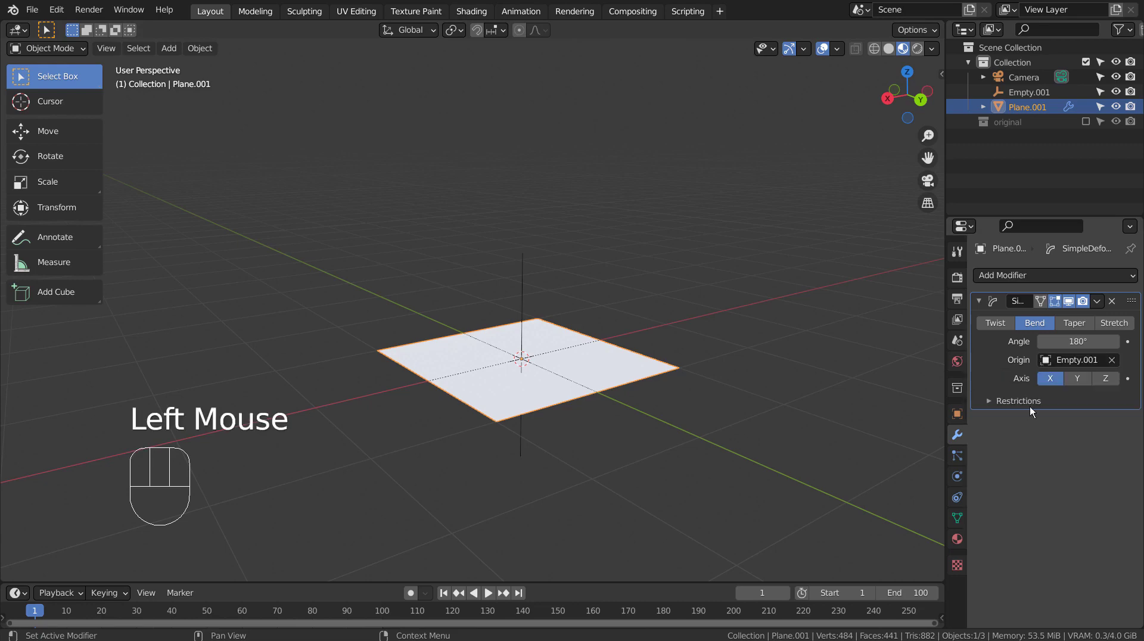
click(1075, 381)
click(1110, 379)
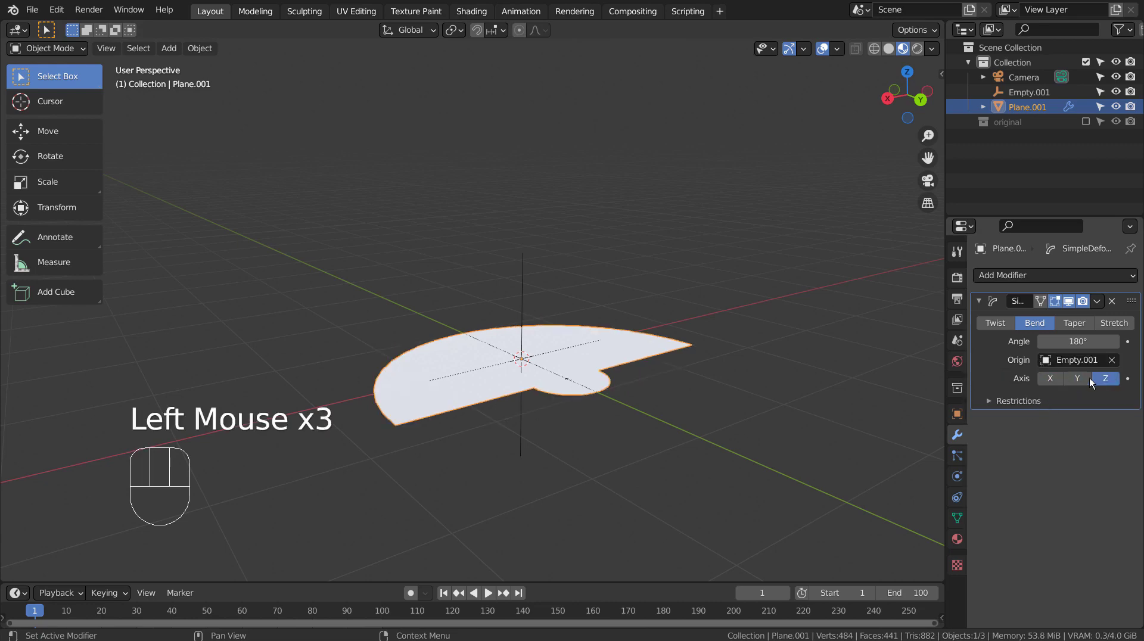
click(1058, 379)
click(1112, 361)
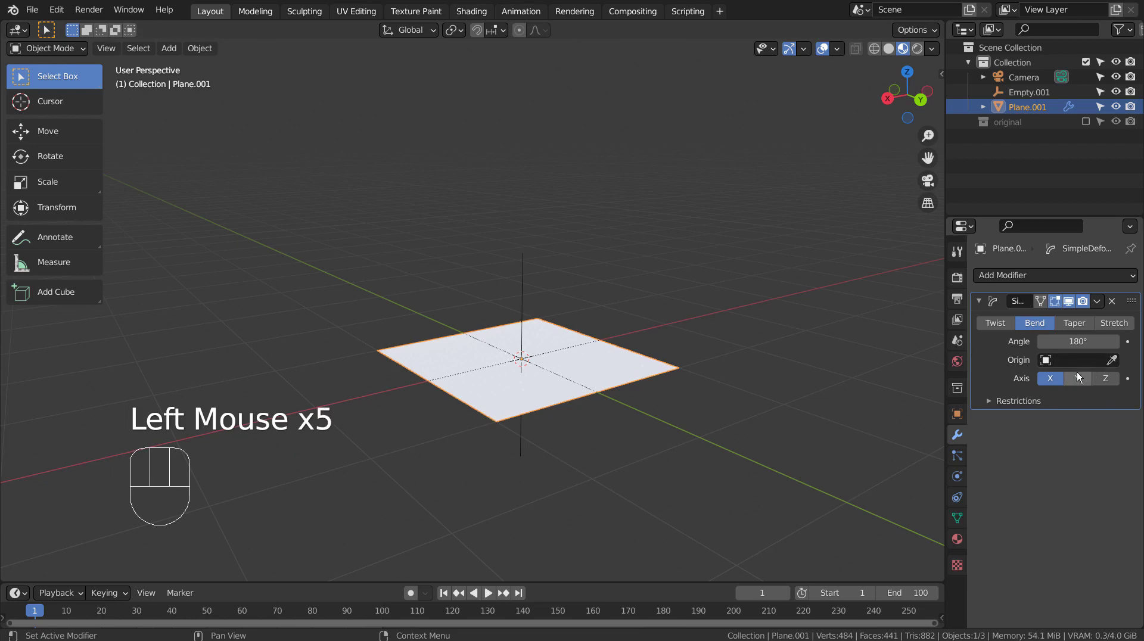
click(1078, 374)
click(1058, 380)
drag(1049, 360, 1001, 411)
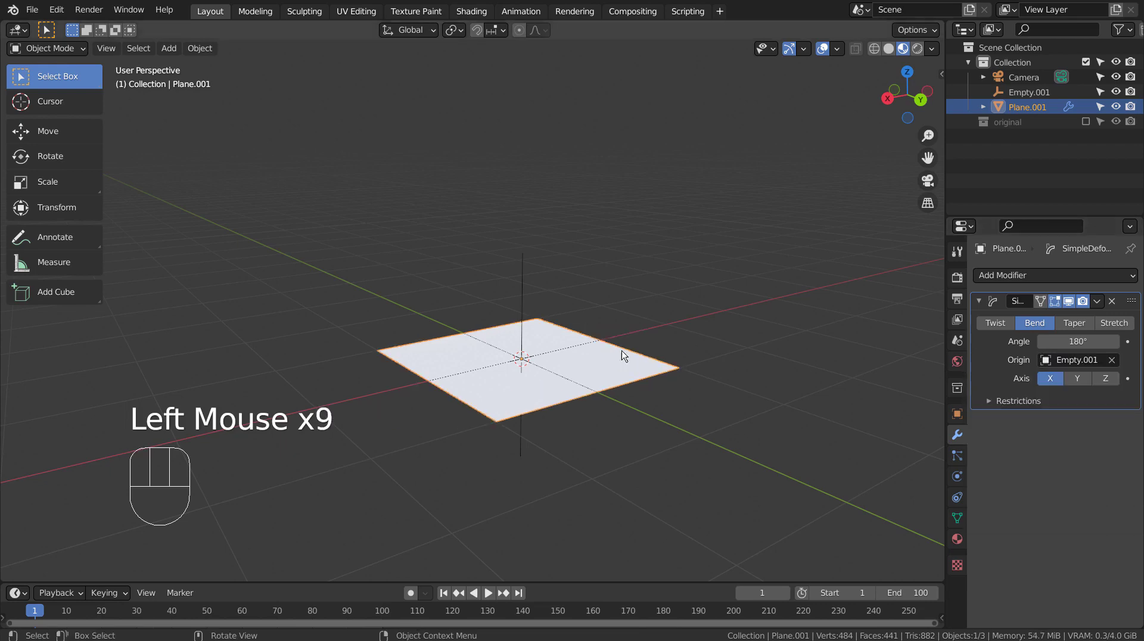
- Rotate Empty.001 90° about X so the plane curls into a half-pipe
click(516, 268)
click(523, 262)
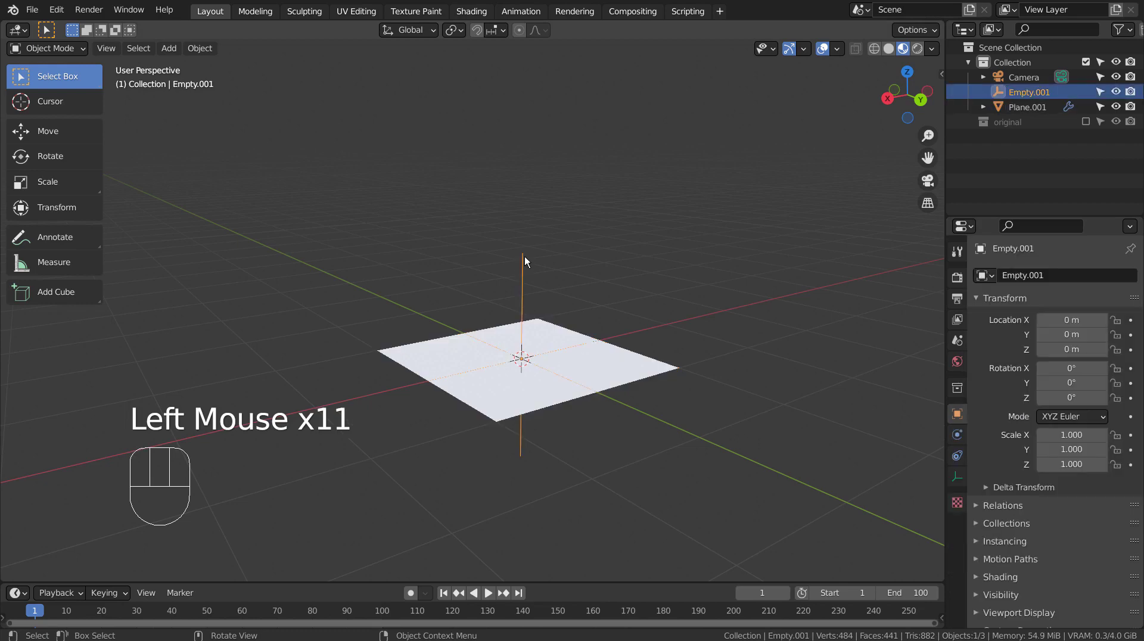
key(r)
key(x)
key(9)
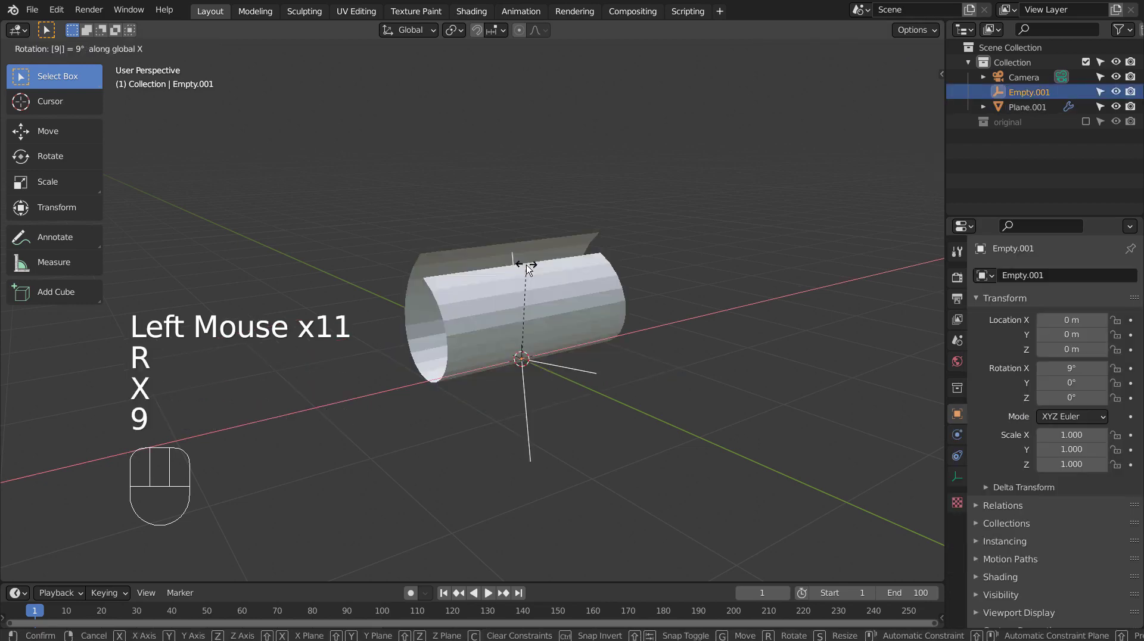
key(0)
key(Return)
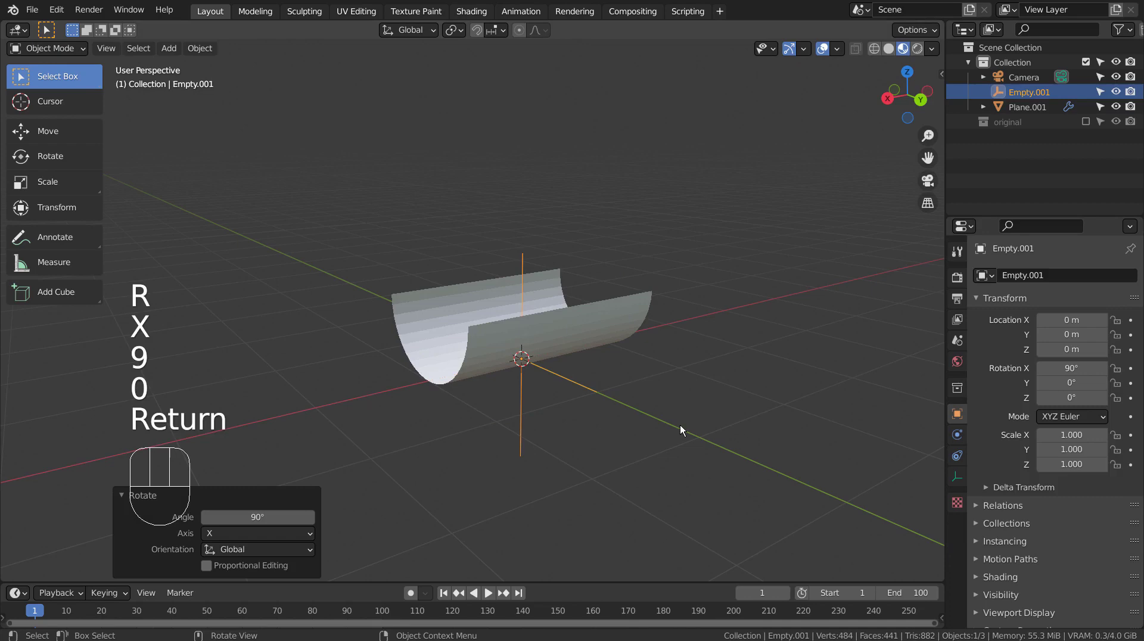
mouse_move(681, 424)
middle_down()
mouse_move(425, 419)
mouse_move(563, 427)
middle_up()
- Apply Shade Smooth to the curved plane
click(594, 345)
right_click(585, 332)
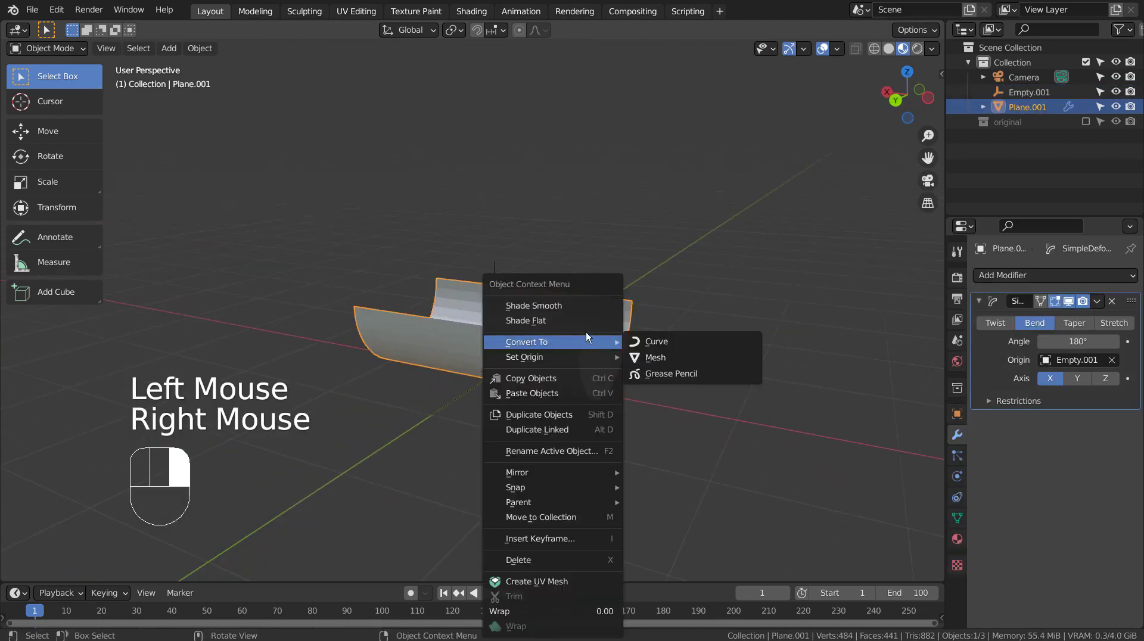
click(581, 308)
mouse_move(762, 424)
middle_down()
mouse_move(688, 452)
mouse_move(432, 388)
mouse_move(721, 417)
middle_up()
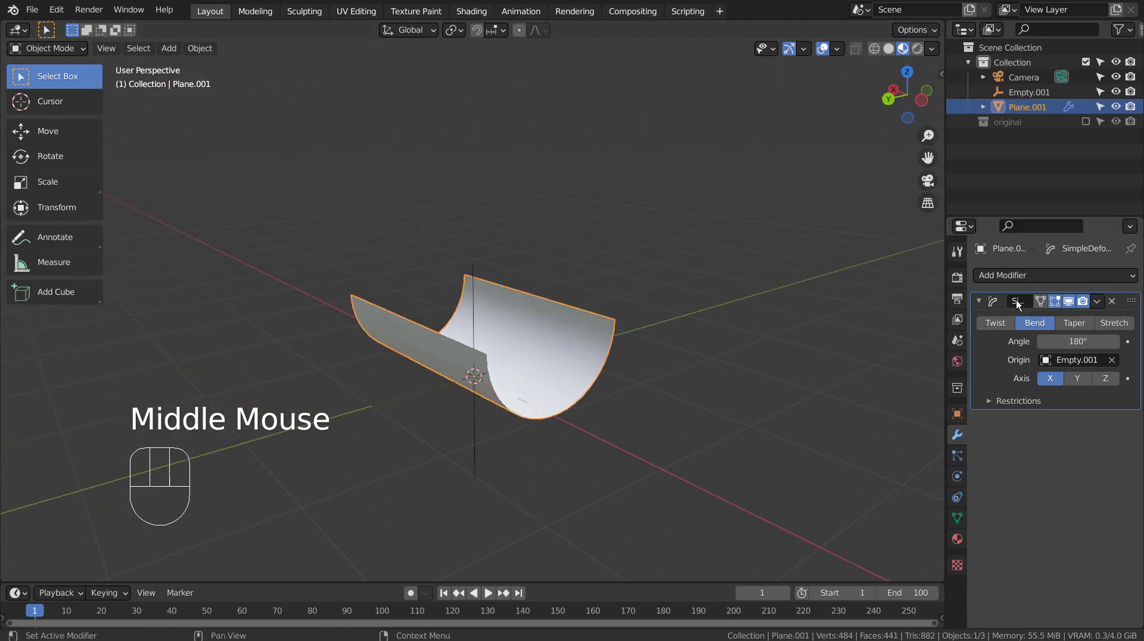
- Add a second Simple Deform: Bend 180° around Z with Empty.001 as origin
click(1054, 277)
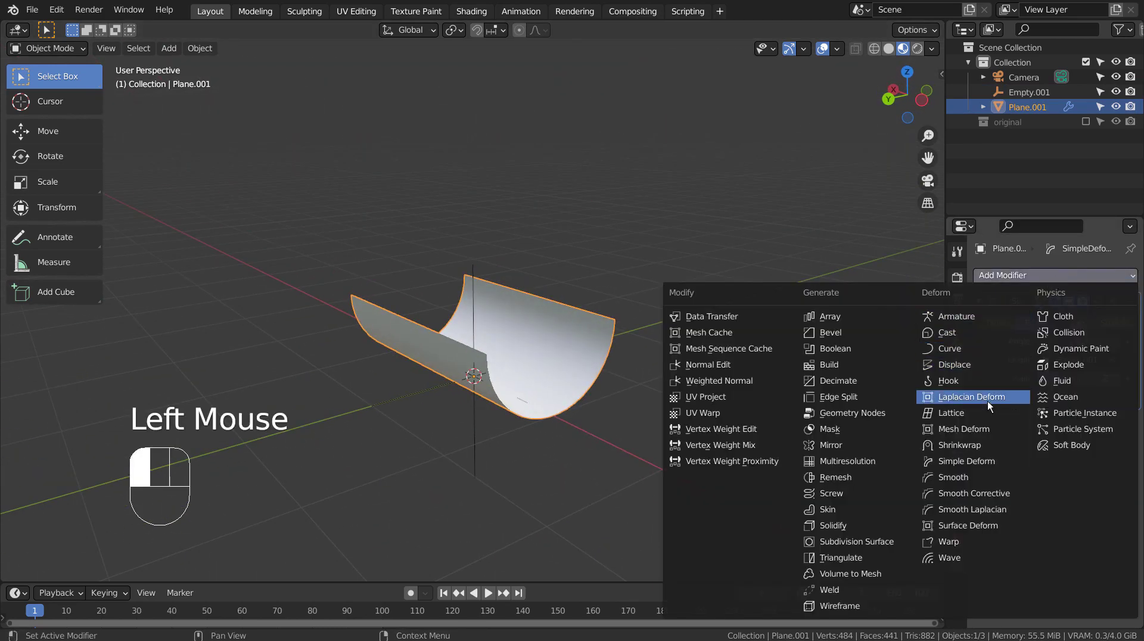
click(984, 462)
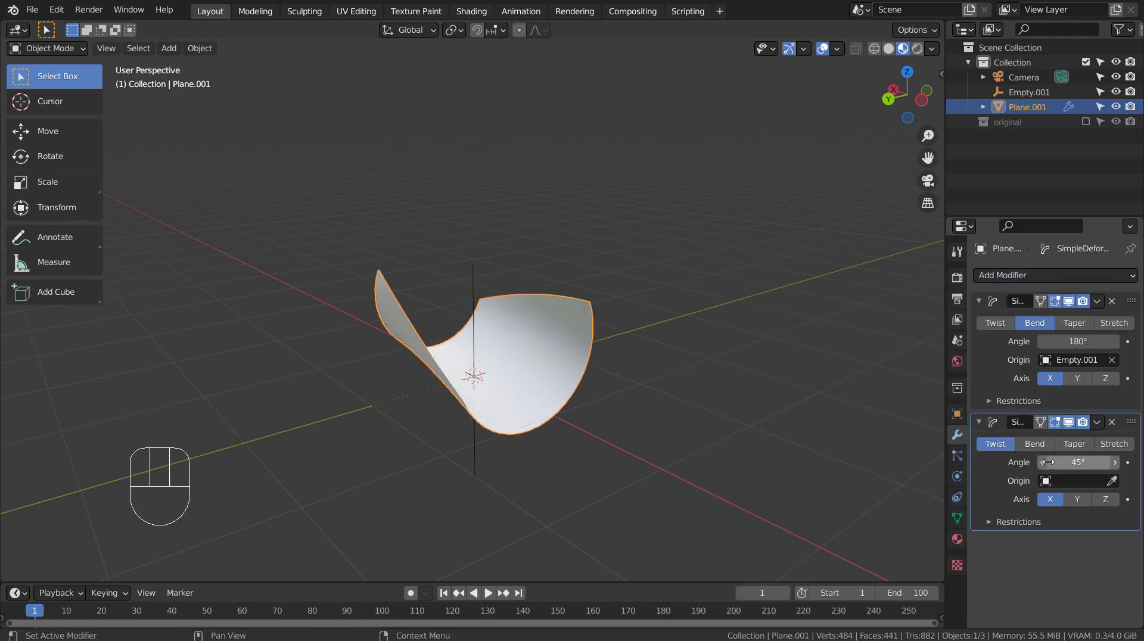
click(1052, 482)
click(1029, 355)
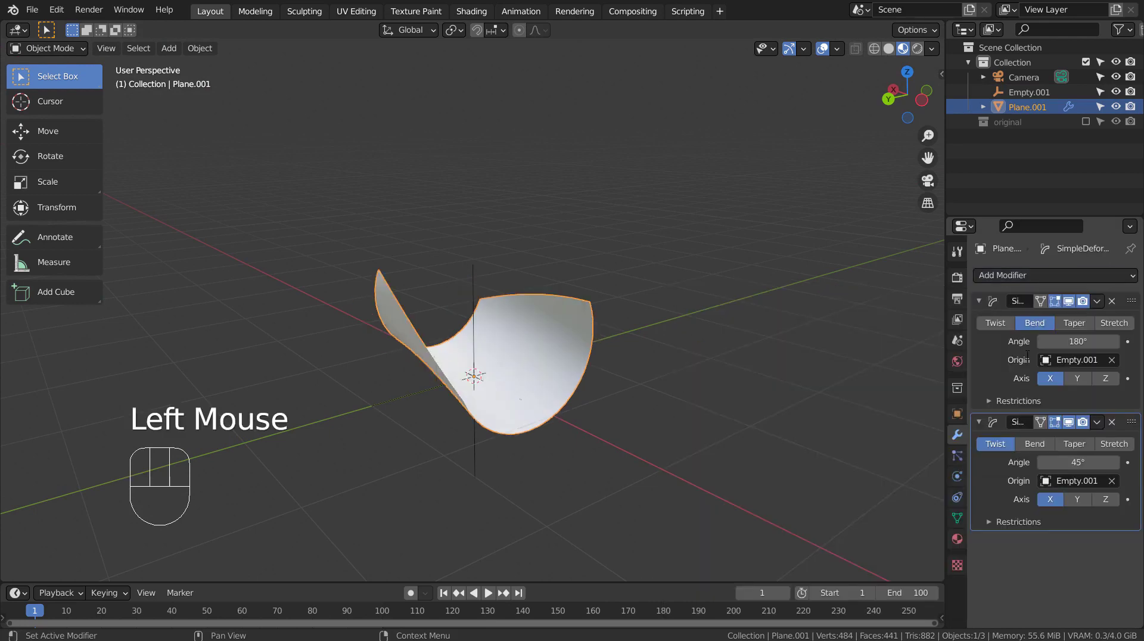
double_click(1082, 463)
text(180)
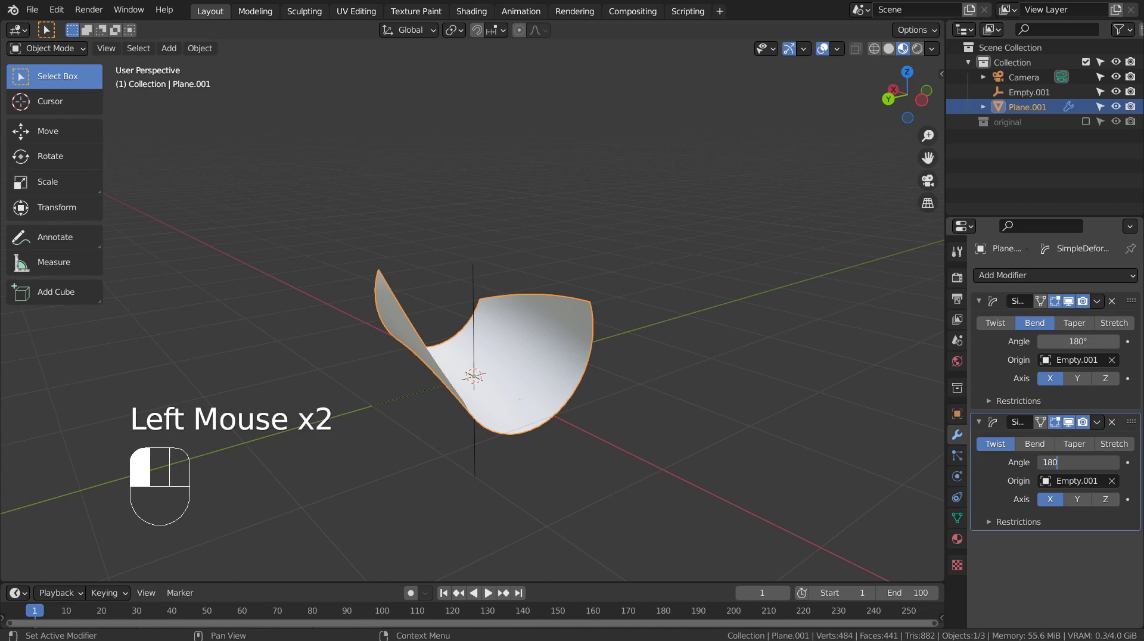
key(Return)
click(1046, 444)
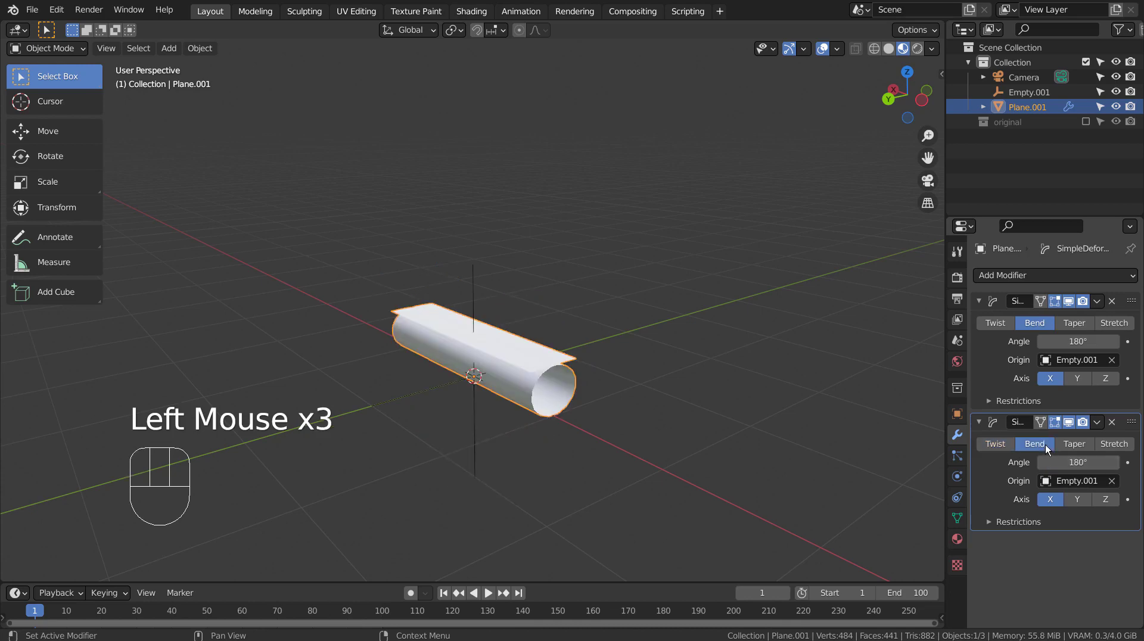
click(1077, 462)
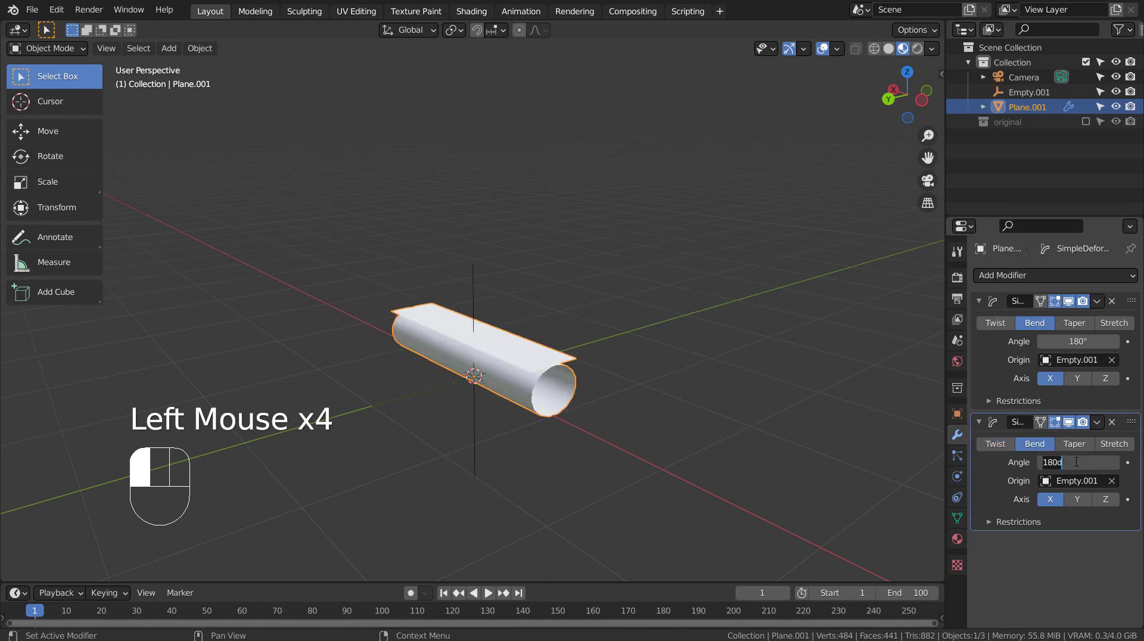
click(1102, 501)
mouse_move(753, 414)
middle_down()
mouse_move(537, 477)
mouse_move(771, 423)
middle_up()
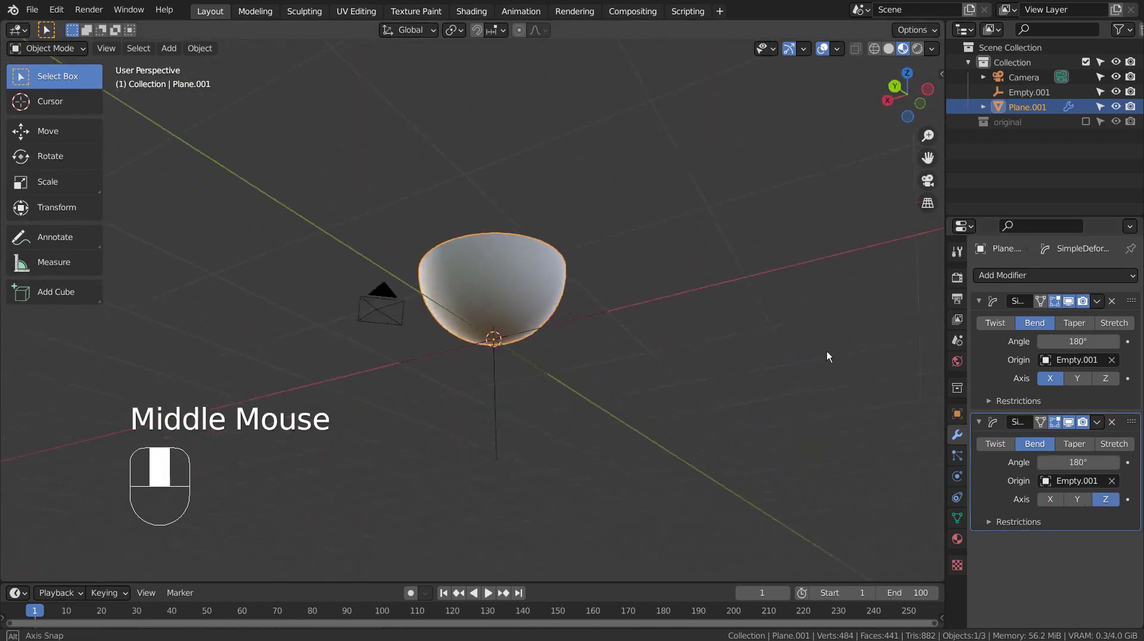
- Assign the existing green Material.001 to the bowl and return to modifier settings
click(957, 539)
click(985, 324)
click(978, 360)
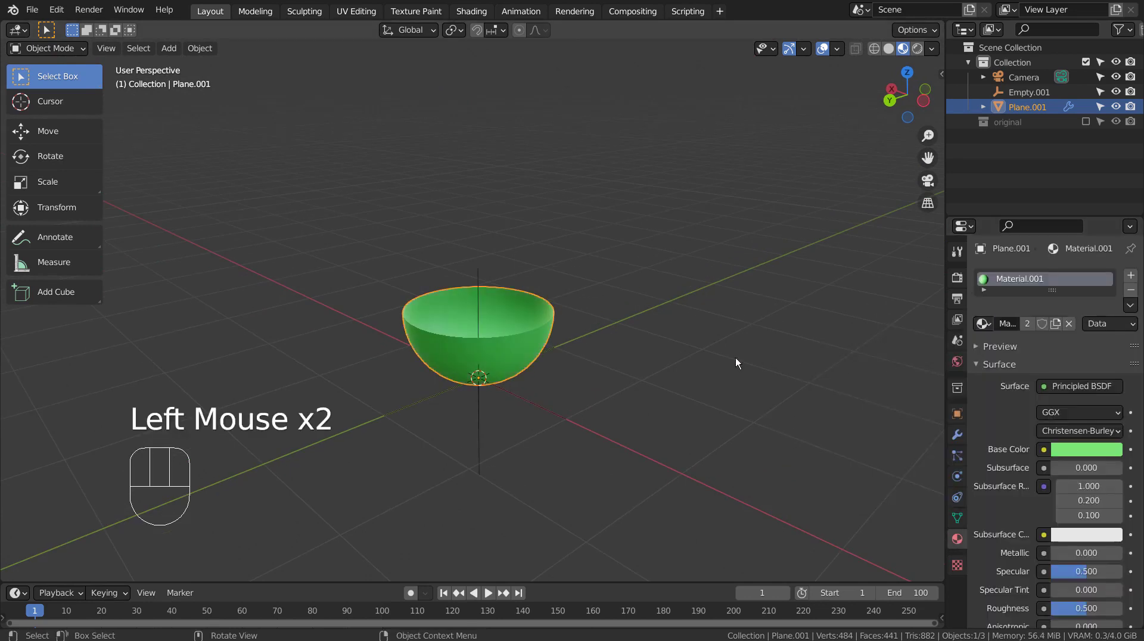
click(611, 362)
middle_drag(612, 361, 644, 393)
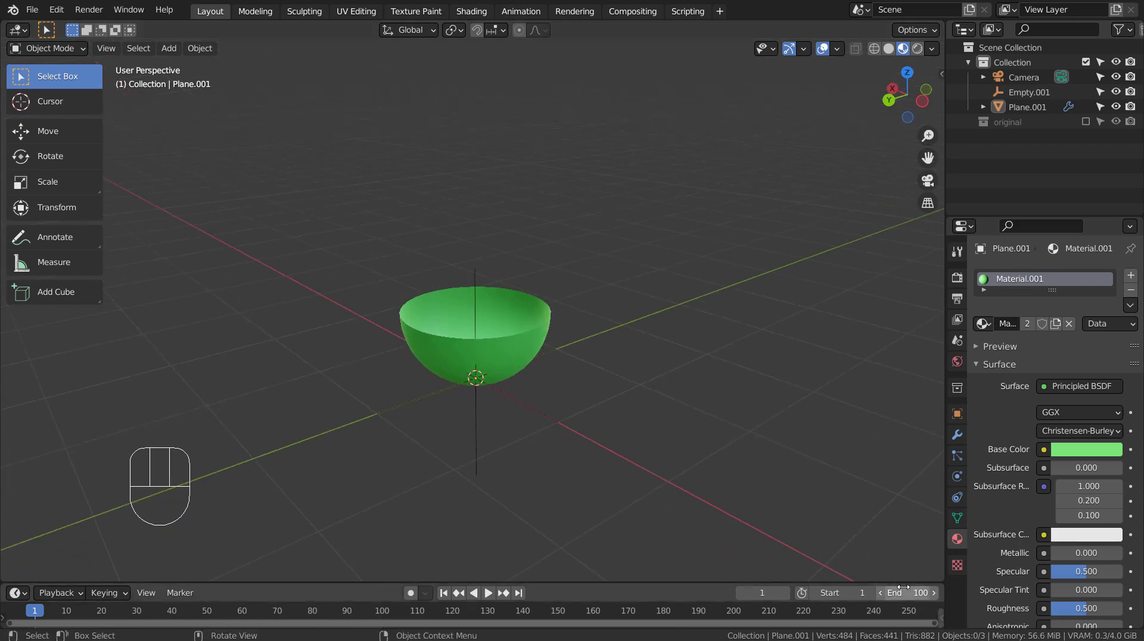
click(900, 551)
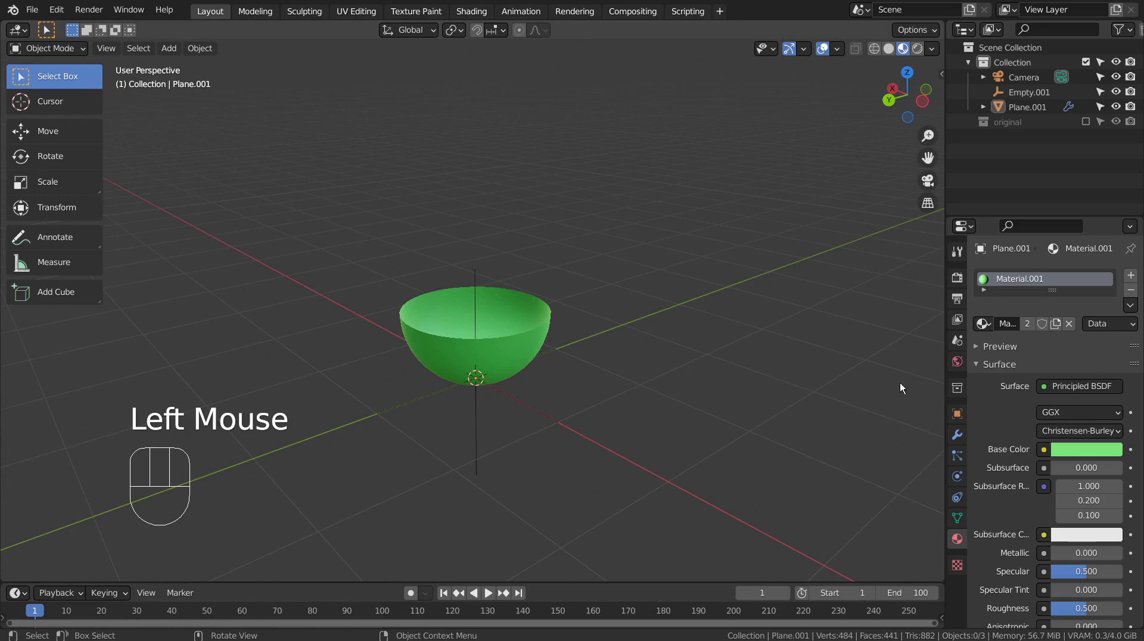
double_click(957, 434)
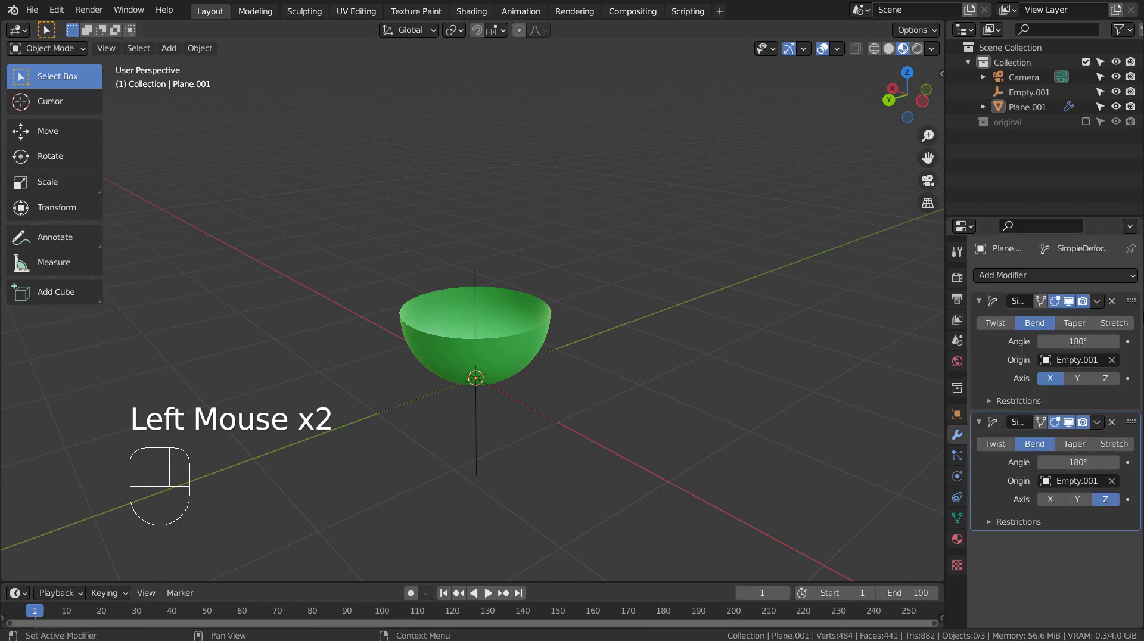
- On frame 1, set both bend angles to 0° and keyframe each
key(i)
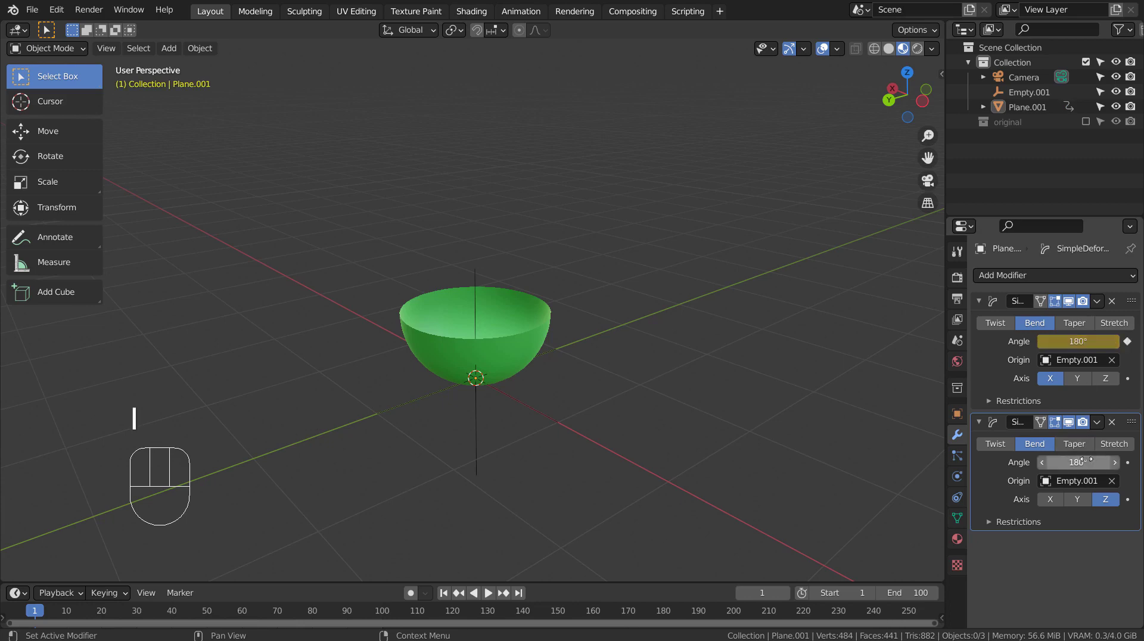
click(1078, 341)
key(BackSpace)
key(BackSpace)
key(BackSpace)
text(0)
key(Return)
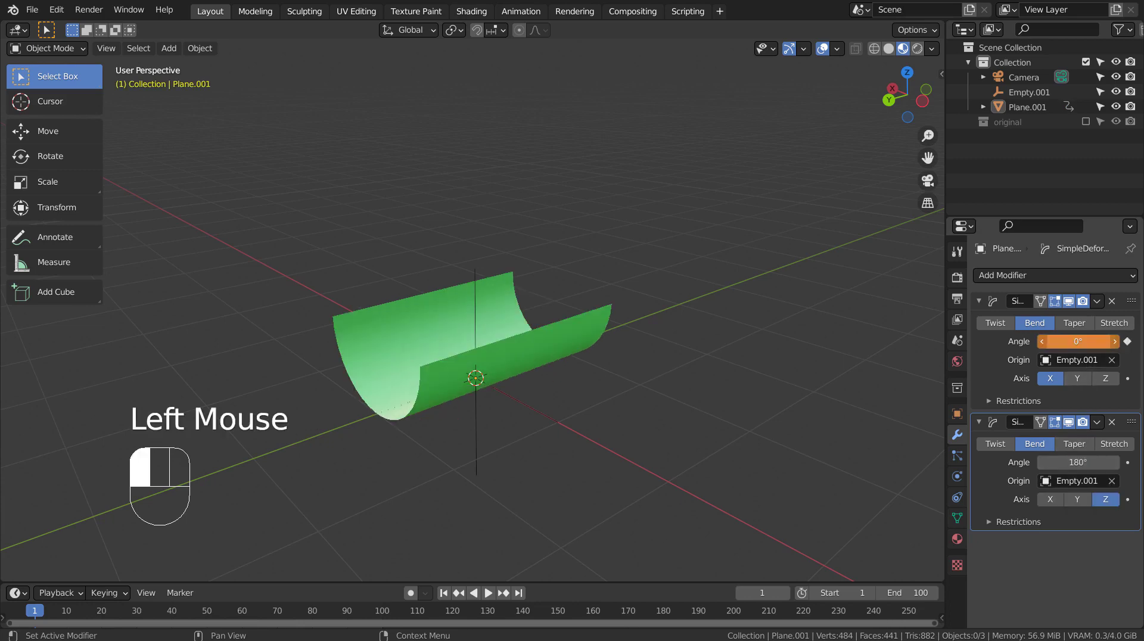
key(i)
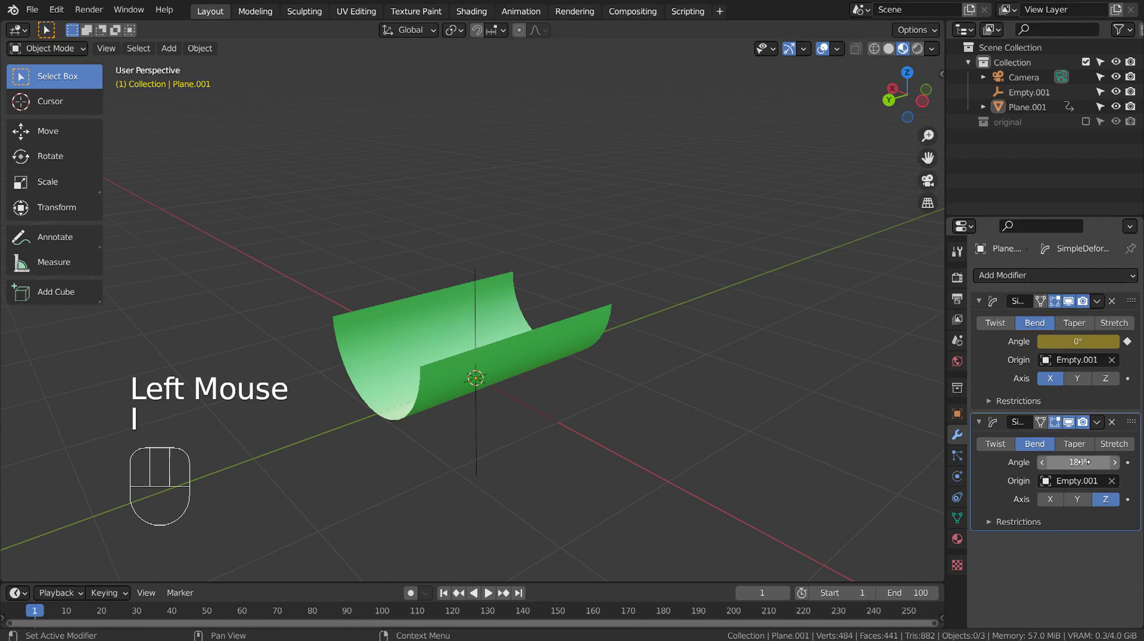
click(1083, 462)
text(0)
key(Return)
key(i)
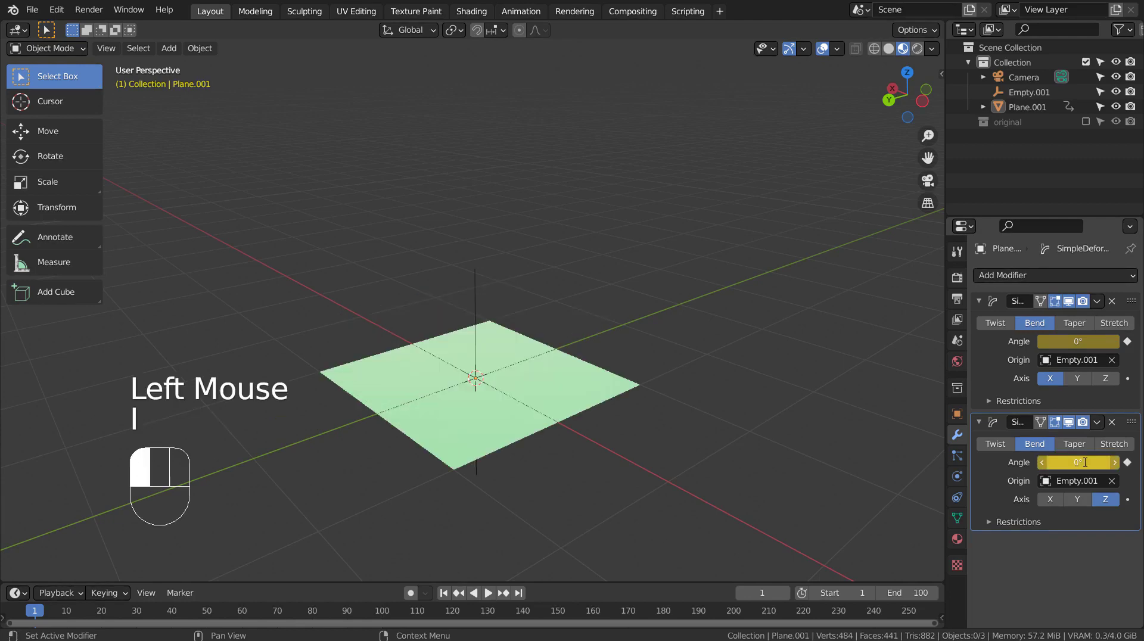
- Keyframe both bend angles at 0° on frame 100
click(382, 611)
key(i)
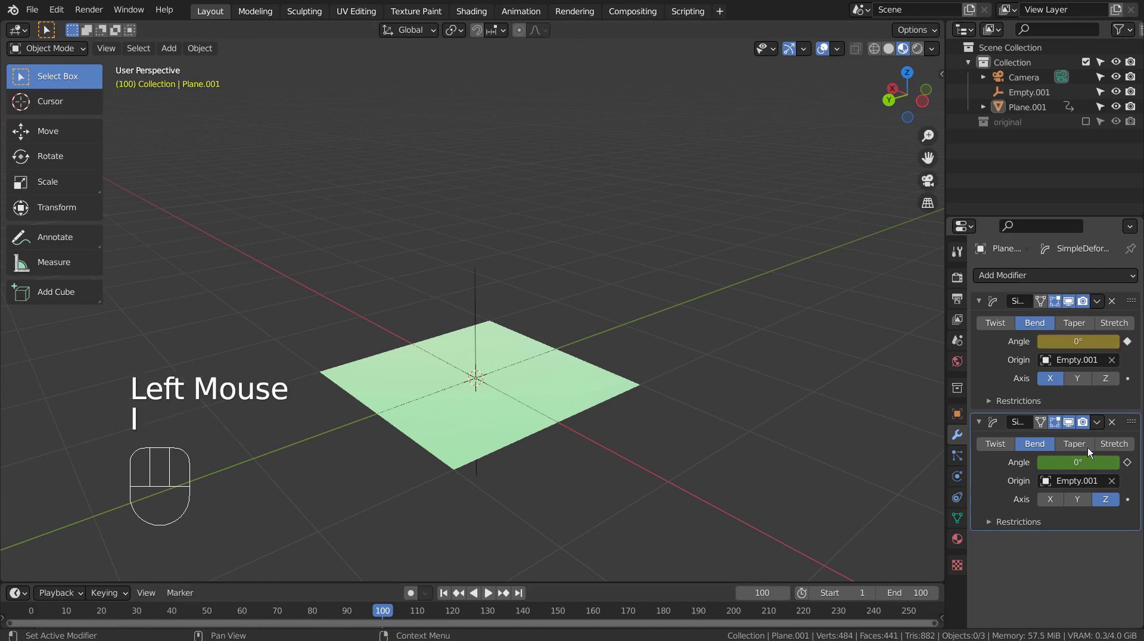
key(i)
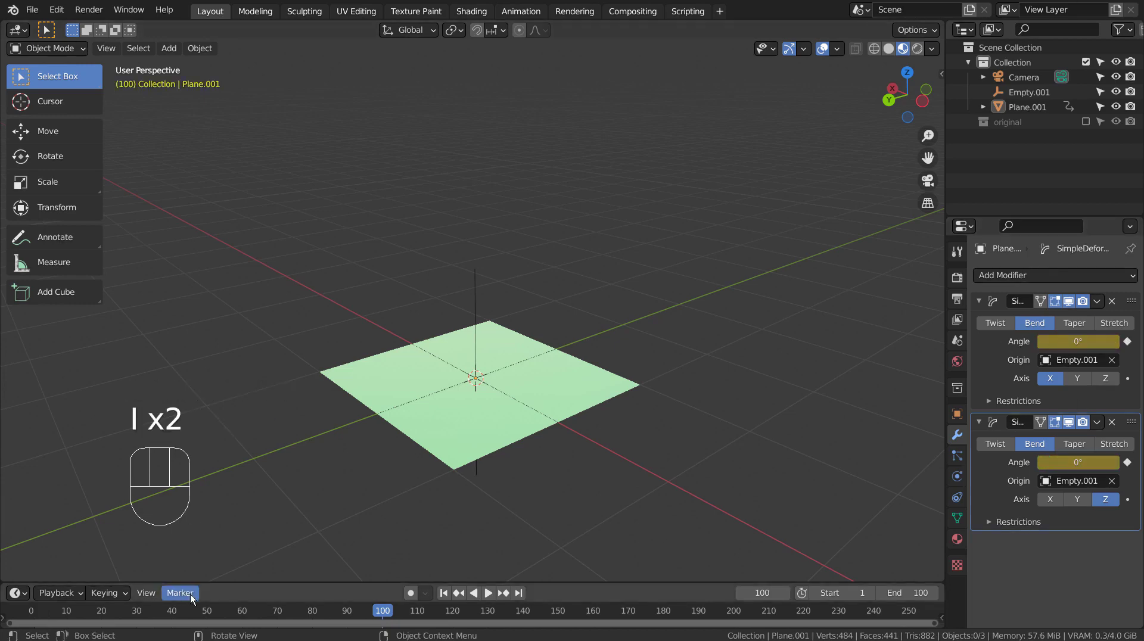
- Keyframe both bend angles at 180° on frame 50, then rewind and play the animation
click(207, 610)
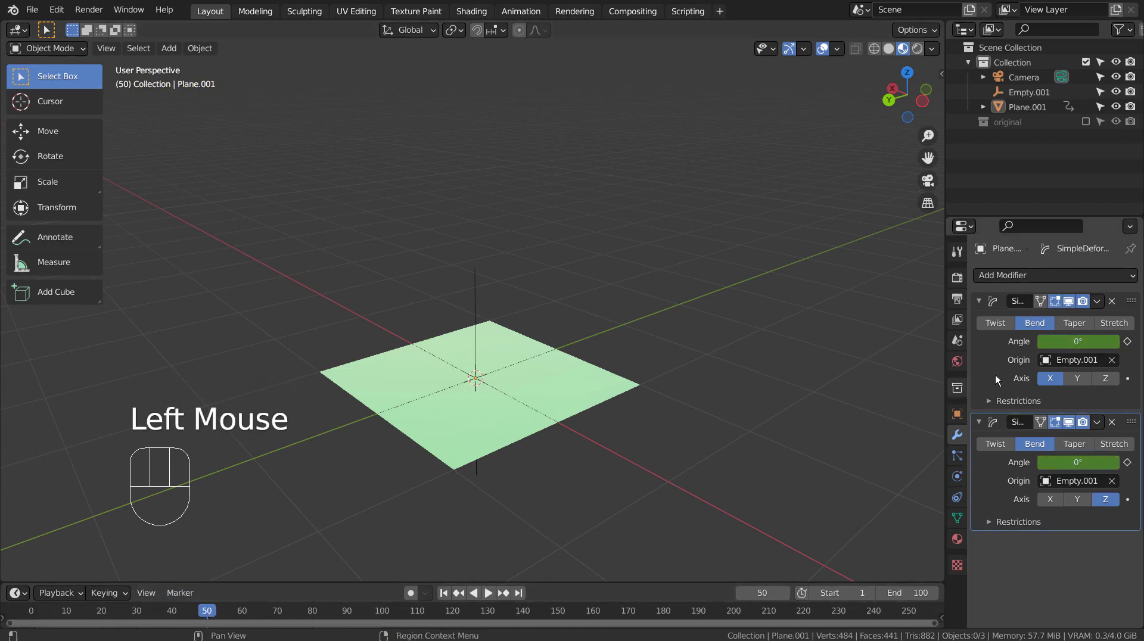
double_click(1079, 342)
text(80)
key(Return)
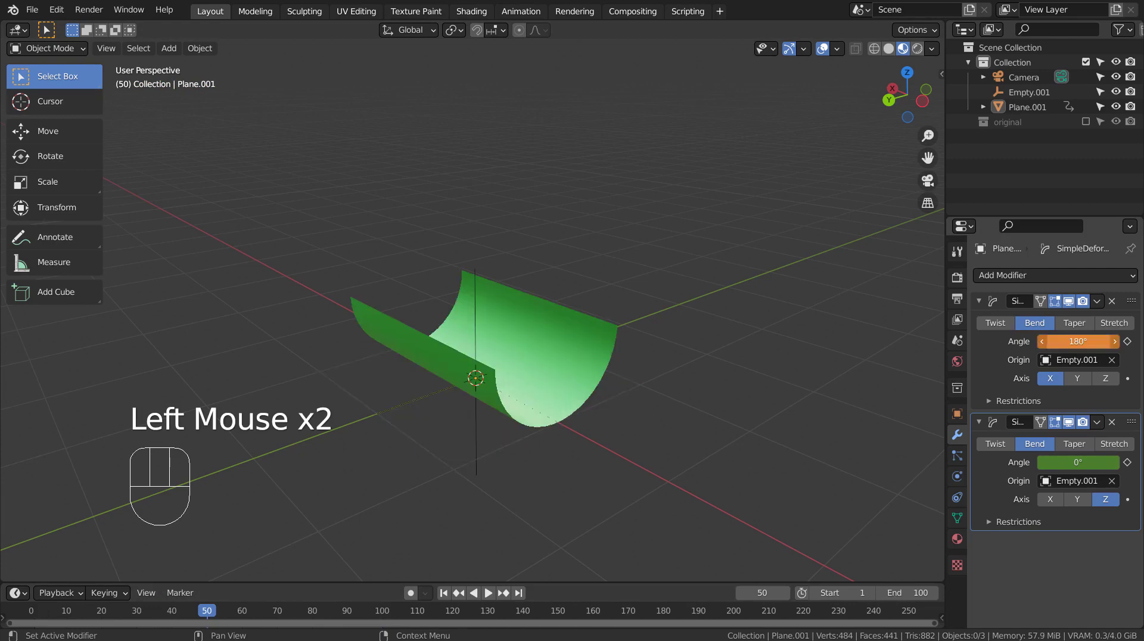
key(i)
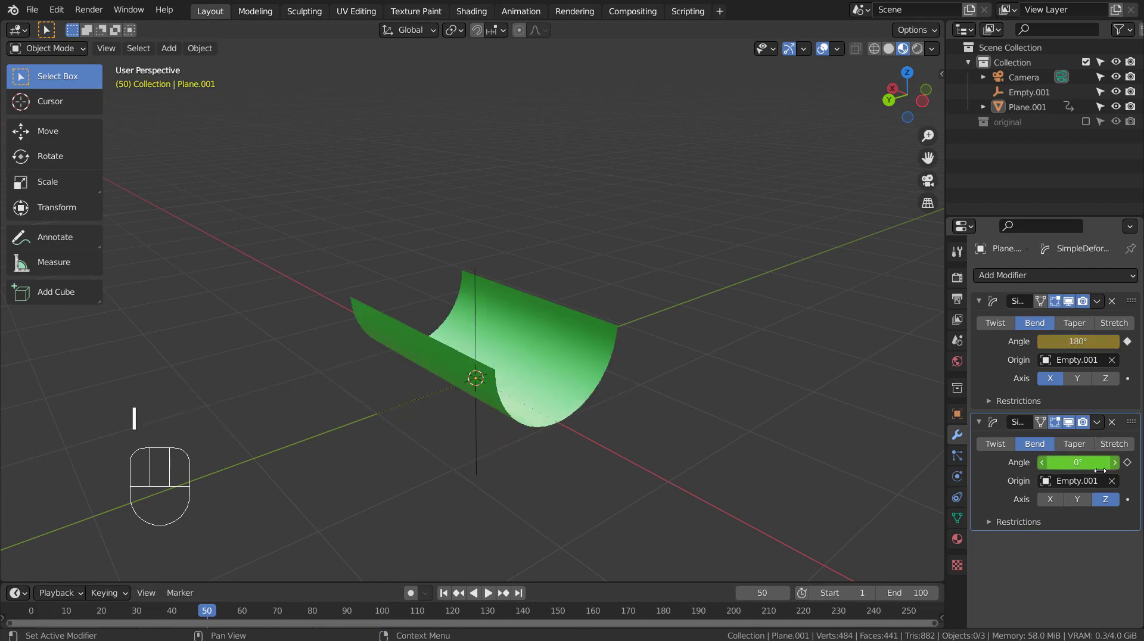
click(1079, 463)
text(80)
key(Return)
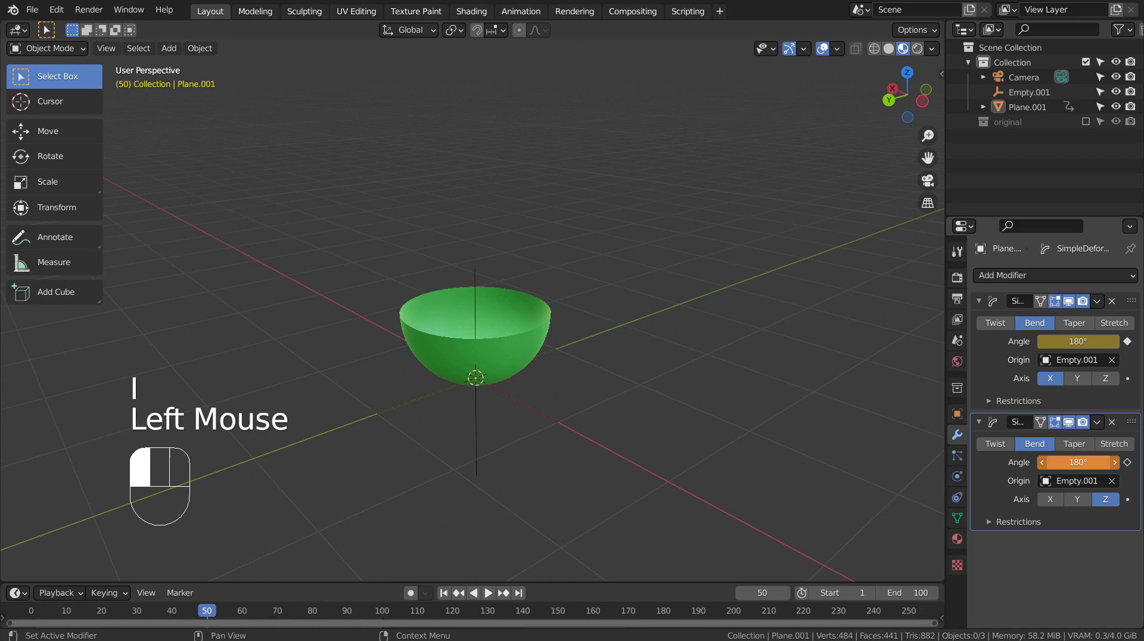
key(i)
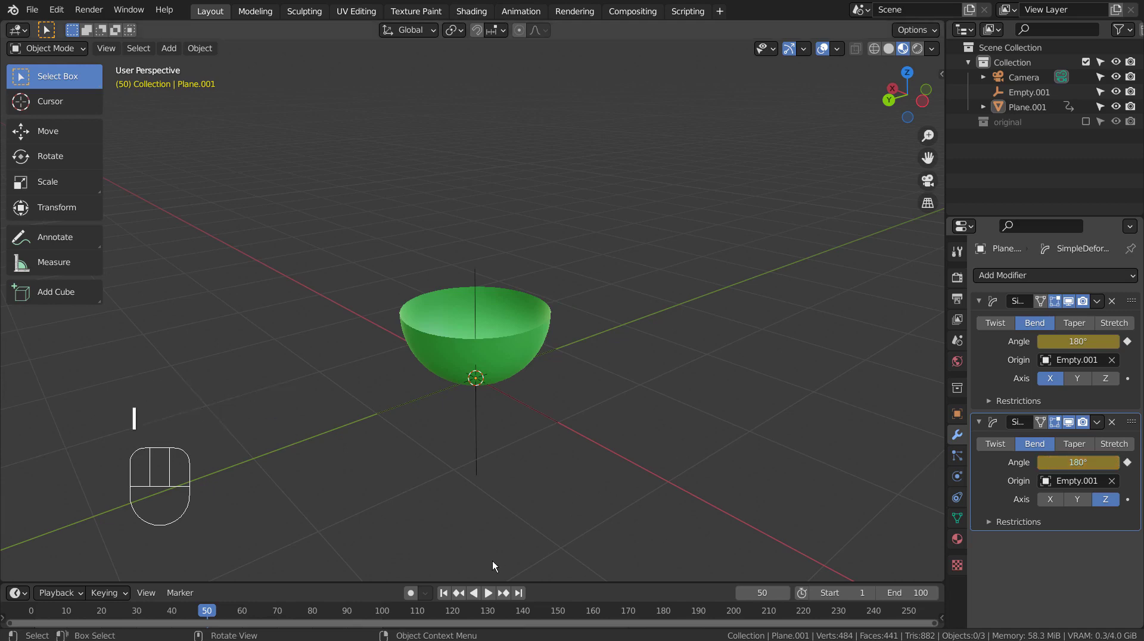
click(444, 592)
click(488, 594)
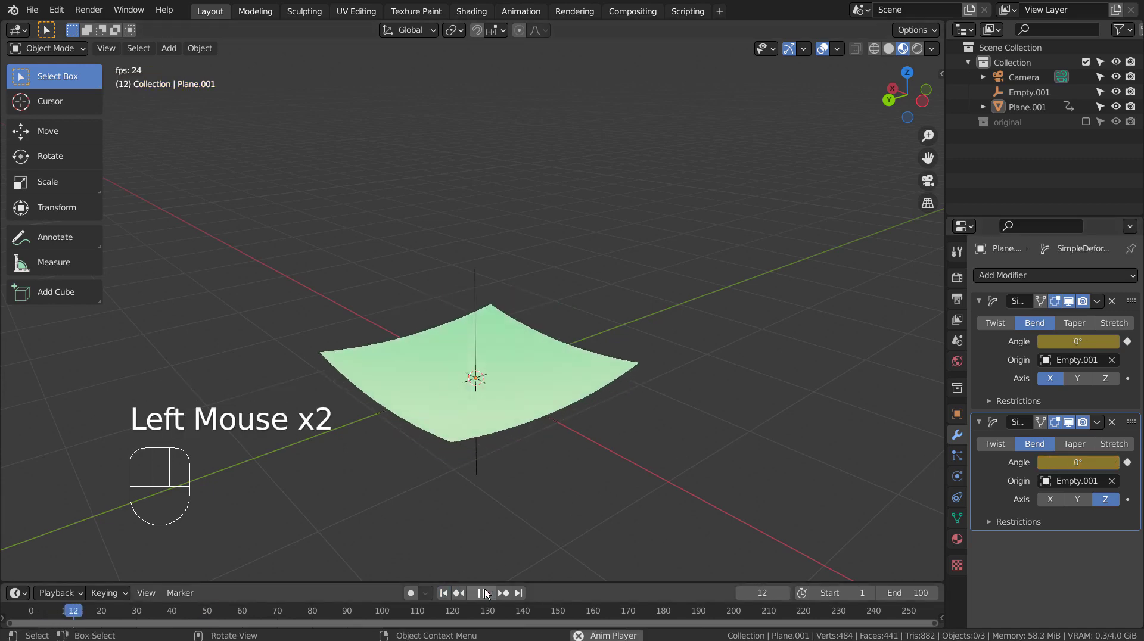